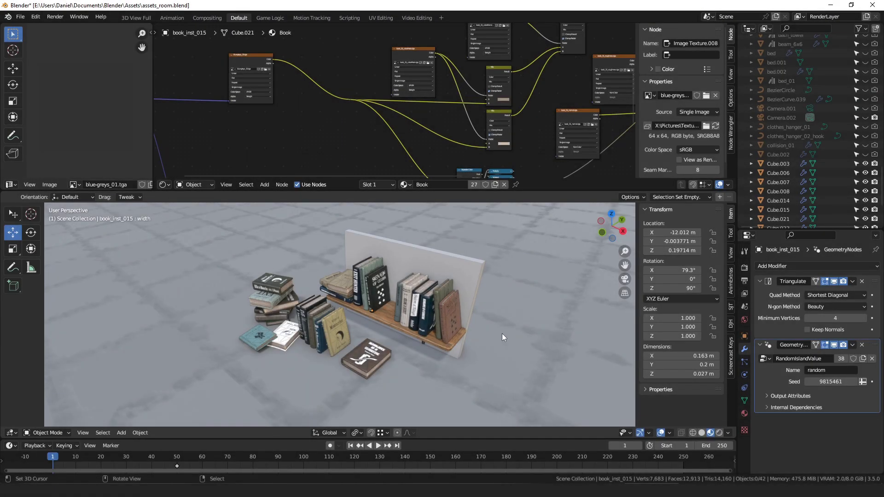
Select the front light-blue cube in the coloured grid beside the bookshelf to show its material nodes.
{"action": "middle_click_drag", "start_coordinate": [490, 330], "coordinate": [464, 334]}
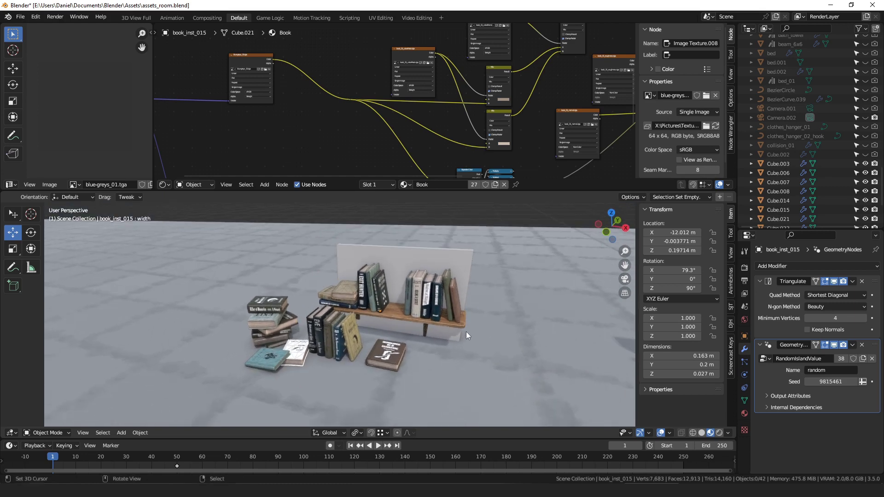
{"action": "middle_click_drag", "start_coordinate": [511, 315], "coordinate": [496, 314]}
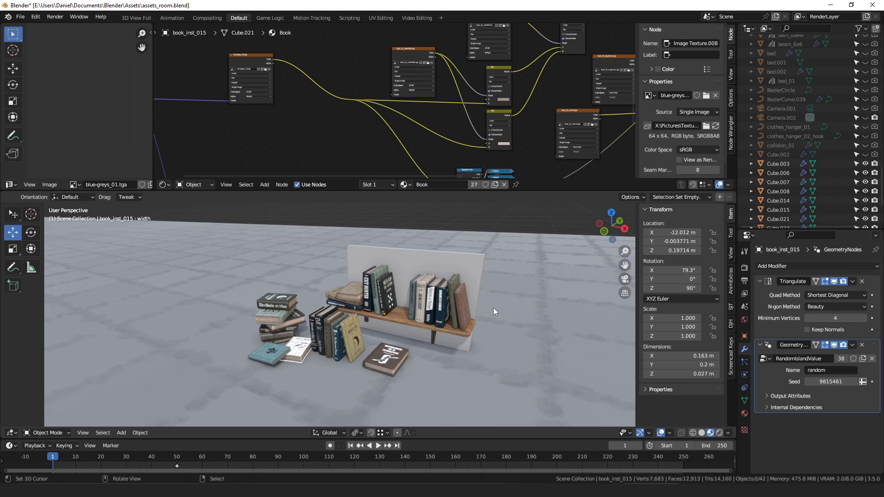
{"action": "middle_click_drag", "start_coordinate": [488, 302], "coordinate": [440, 305]}
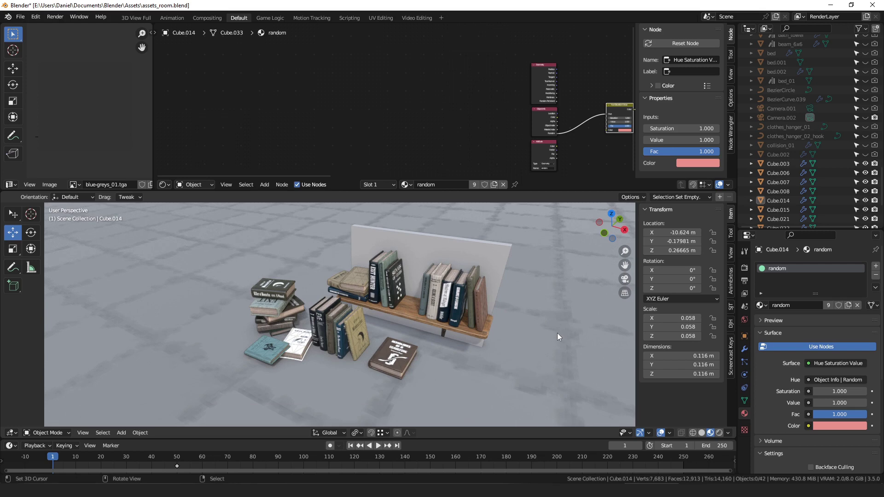
{"action": "middle_click_drag", "start_coordinate": [585, 327], "coordinate": [457, 288], "text": "shift"}
{"action": "middle_click_drag", "start_coordinate": [544, 317], "coordinate": [384, 299]}
{"action": "scroll", "coordinate": [384, 299], "scroll_direction": "up", "scroll_amount": 1}
{"action": "right_click", "coordinate": [404, 337]}
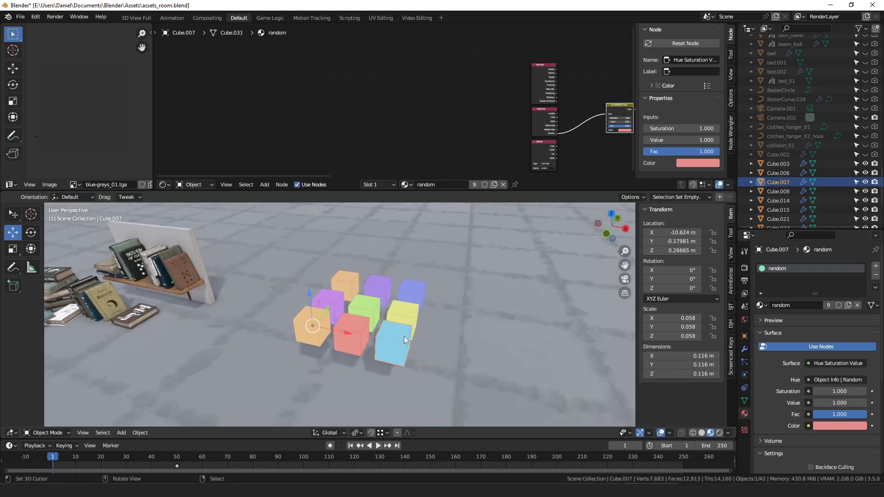
{"action": "middle_click_drag", "start_coordinate": [437, 303], "coordinate": [443, 314]}
{"action": "key", "text": "KP_Decimal"}
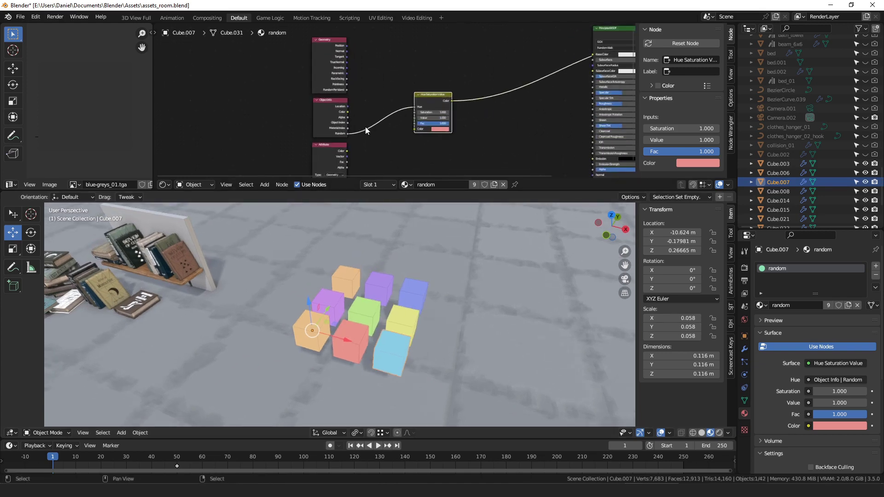
Select the front orange cube and examine how the Object Info node's Random output drives the hue in its material.
{"action": "left_click", "coordinate": [255, 109]}
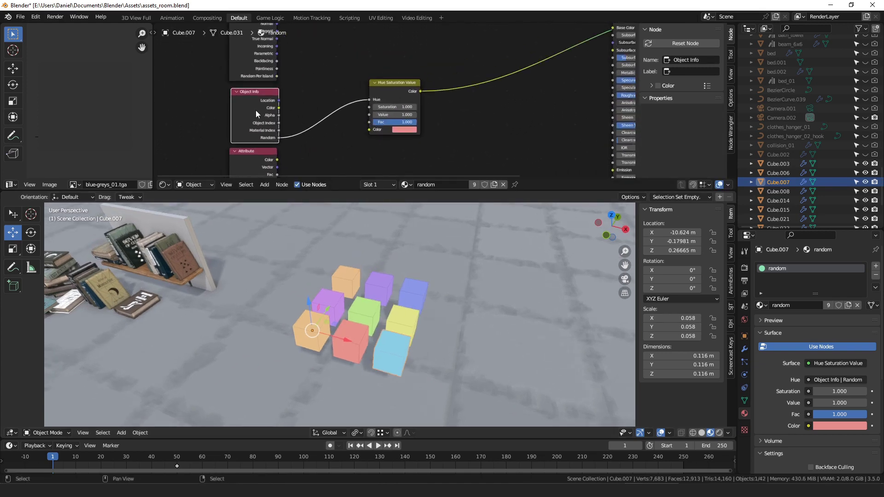
{"action": "right_click", "coordinate": [317, 329]}
{"action": "key", "text": "g"}
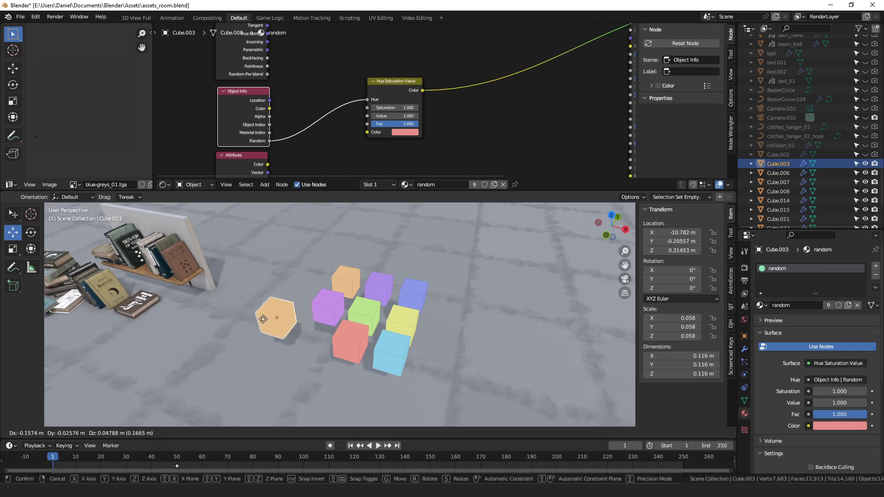
{"action": "right_click", "coordinate": [264, 320]}
{"action": "left_click_drag", "start_coordinate": [246, 97], "coordinate": [246, 97]}
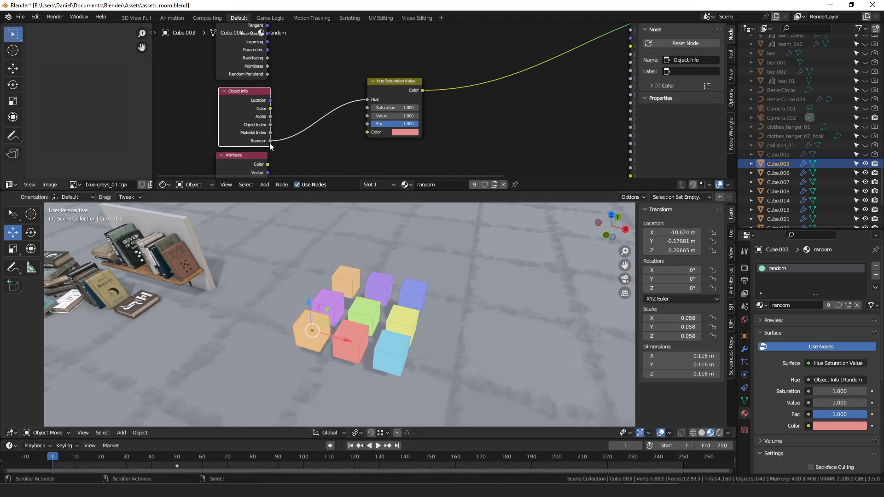
{"action": "left_click_drag", "start_coordinate": [375, 91], "coordinate": [370, 98]}
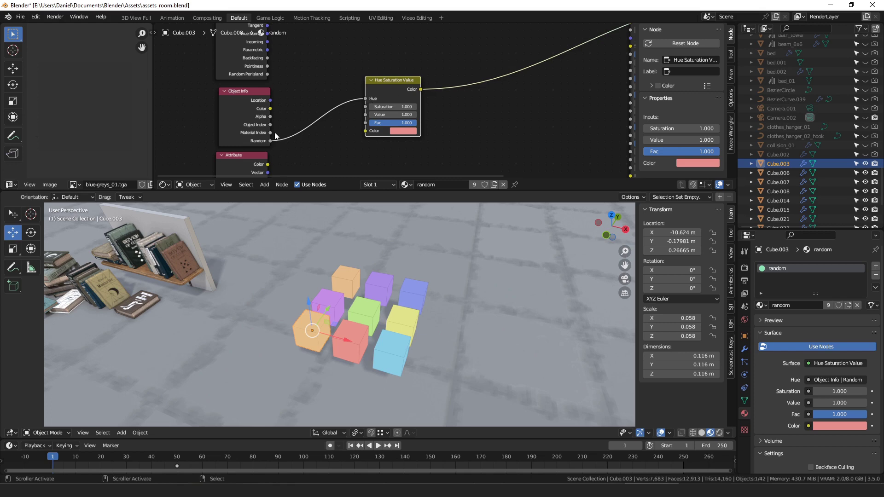
{"action": "left_click_drag", "start_coordinate": [270, 140], "coordinate": [499, 133]}
{"action": "type", "text": "mix"}
{"action": "key", "text": "Return"}
{"action": "left_click", "coordinate": [528, 96]}
{"action": "key", "text": "x"}
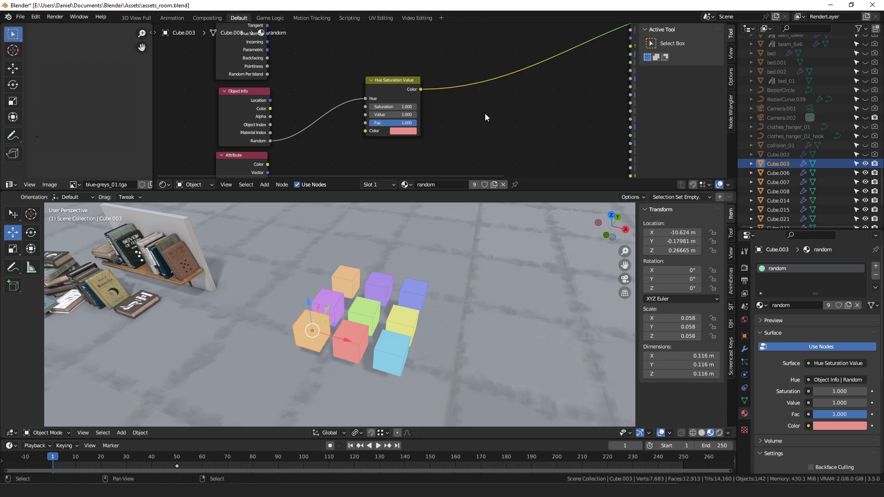
Connect the Geometry node's Random Per Island output to the Hue input of the Hue Saturation Value node.
{"action": "middle_click_drag", "start_coordinate": [334, 96], "coordinate": [345, 126]}
{"action": "left_click", "coordinate": [280, 104]}
{"action": "left_click_drag", "start_coordinate": [280, 104], "coordinate": [377, 128]}
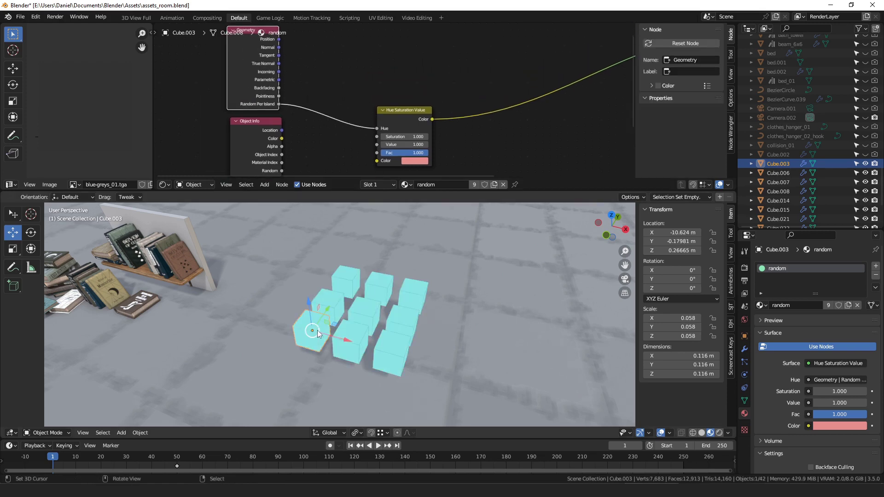
Join all nine cubes into a single object, with the front corner cube opposite the selected one as the active object.
{"action": "left_click", "coordinate": [332, 307], "text": "shift"}
{"action": "left_click", "coordinate": [348, 284], "text": "shift"}
{"action": "left_click", "coordinate": [372, 282], "text": "shift"}
{"action": "left_click", "coordinate": [406, 293], "text": "shift"}
{"action": "left_click", "coordinate": [355, 335], "text": "shift"}
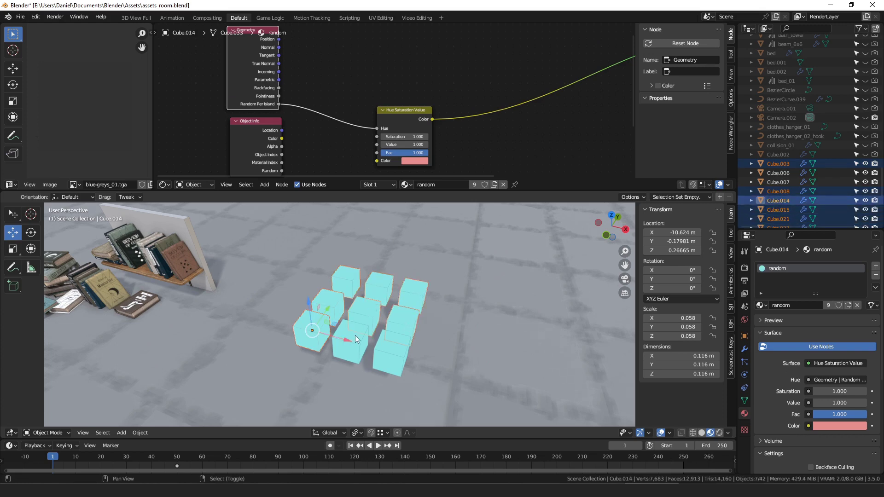
{"action": "left_click", "coordinate": [400, 344], "text": "shift"}
{"action": "key", "text": "ctrl+j"}
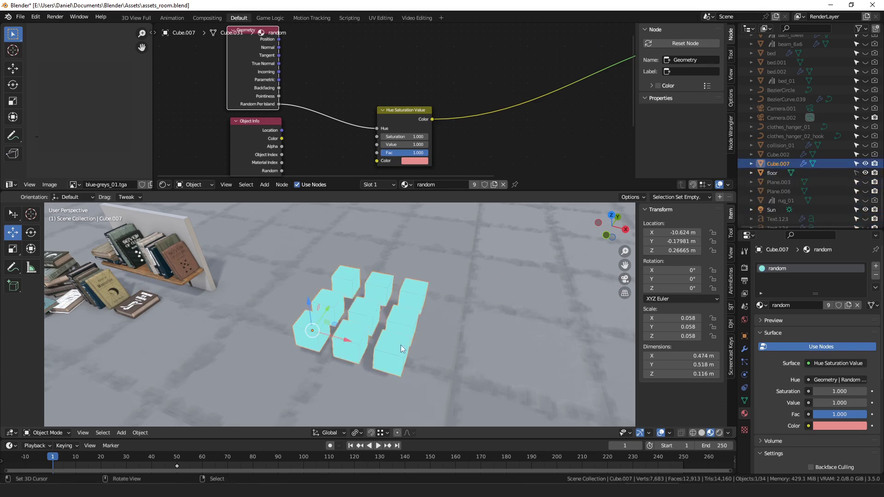
Look through the render and mesh data properties and show the joined cubes' RandomIslandValue modifier.
{"action": "left_click", "coordinate": [745, 267]}
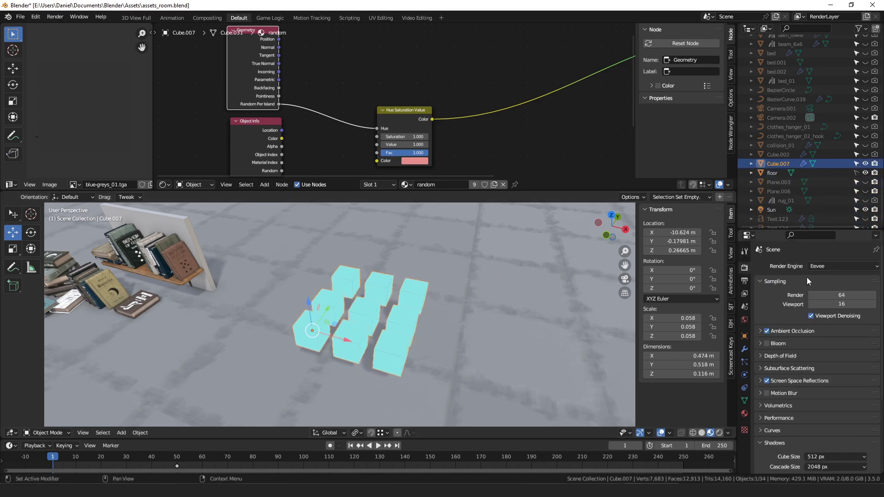
{"action": "left_click", "coordinate": [392, 129]}
{"action": "middle_click_drag", "start_coordinate": [361, 149], "coordinate": [408, 80]}
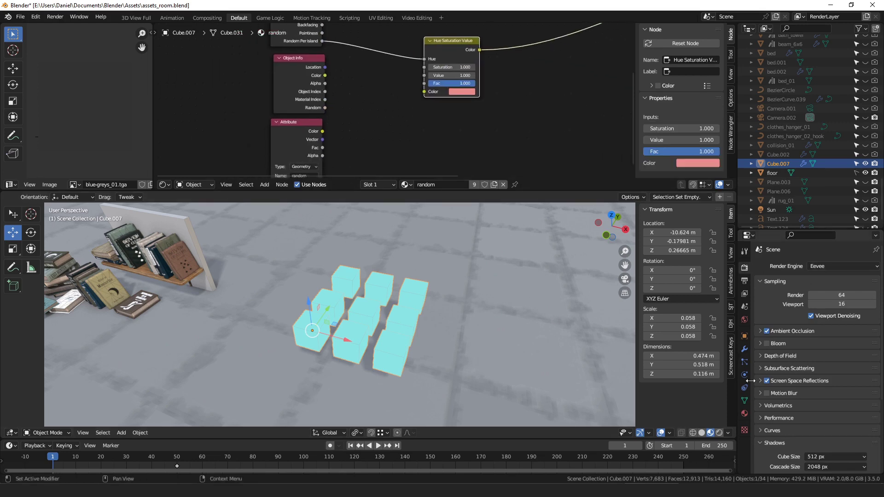
{"action": "left_click", "coordinate": [745, 401]}
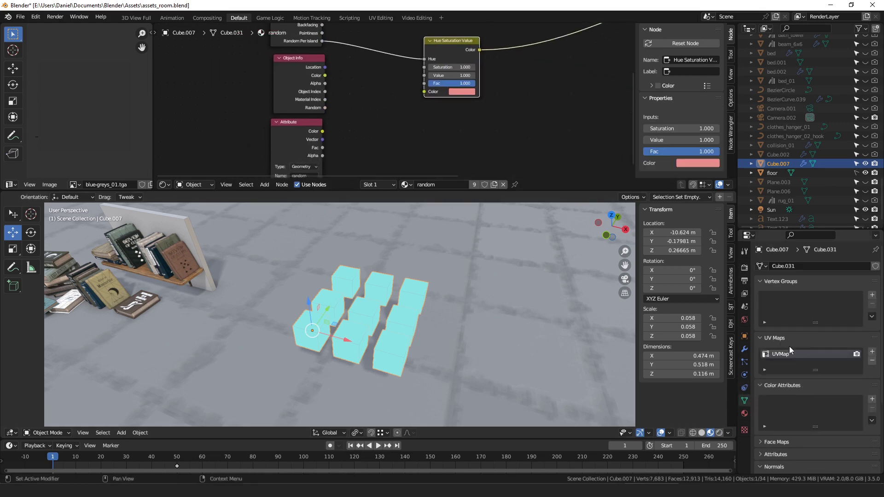
{"action": "left_click", "coordinate": [745, 349]}
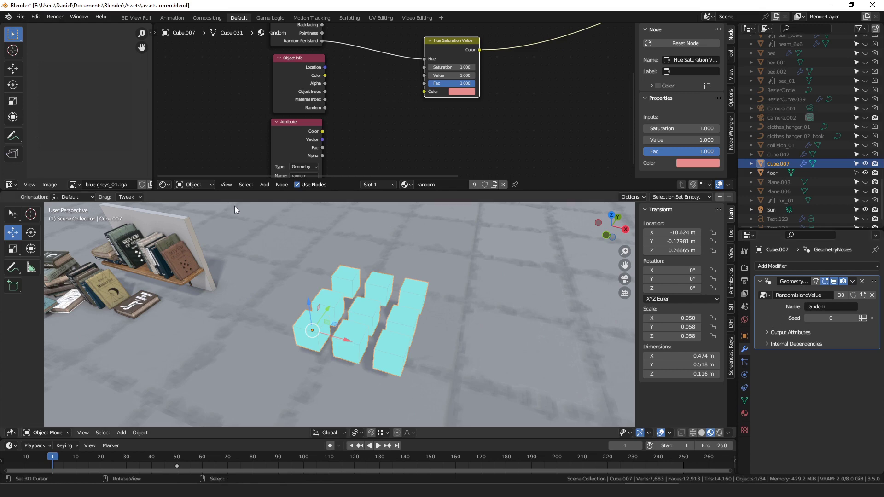
Show the RandomIslandValue geometry node group and examine its Random Value, Mesh Island, Group Input and Store Named Attribute nodes.
{"action": "left_click", "coordinate": [165, 186]}
{"action": "left_click", "coordinate": [300, 129]}
{"action": "scroll", "coordinate": [427, 98], "scroll_direction": "down", "scroll_amount": 3}
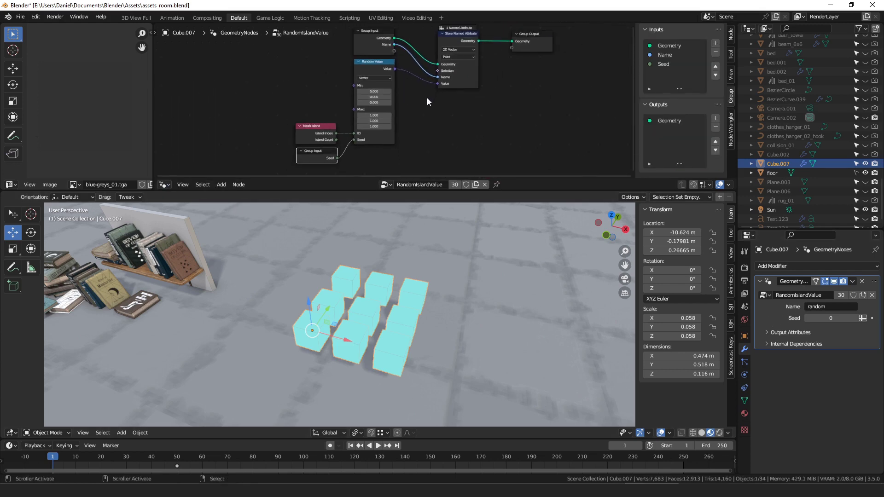
{"action": "scroll", "coordinate": [312, 142], "scroll_direction": "up", "scroll_amount": 3}
{"action": "left_click_drag", "start_coordinate": [357, 61], "coordinate": [359, 61]}
{"action": "left_click_drag", "start_coordinate": [299, 145], "coordinate": [299, 140]}
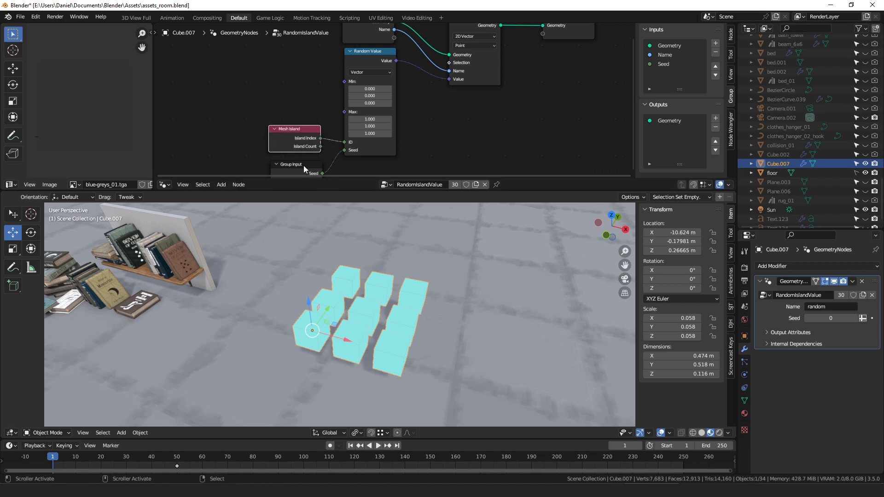
{"action": "middle_click_drag", "start_coordinate": [434, 108], "coordinate": [357, 159]}
{"action": "left_click", "coordinate": [413, 117]}
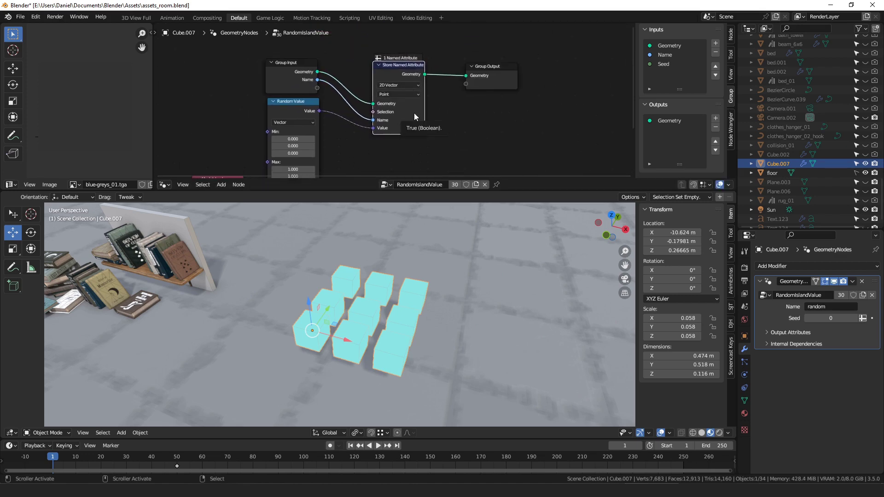
{"action": "scroll", "coordinate": [420, 117], "scroll_direction": "up", "scroll_amount": 1}
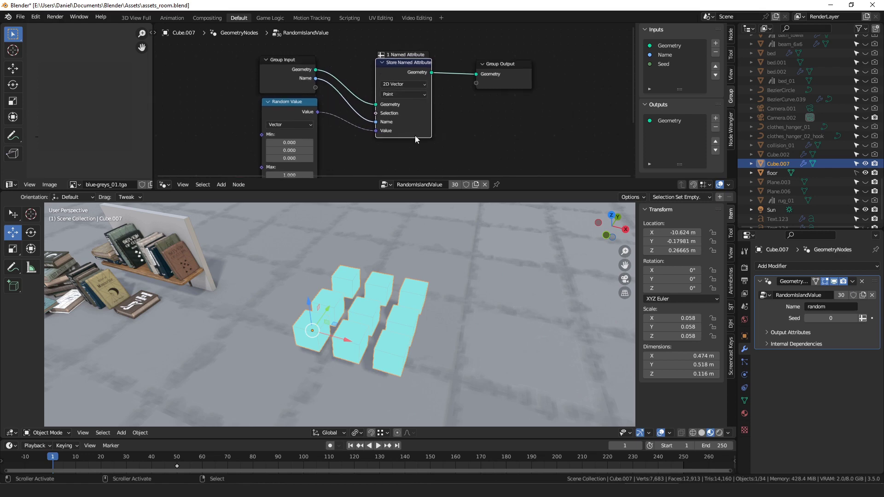
Return to the cubes' shader nodes and connect the "random" Attribute node's Fac output to the Hue input.
{"action": "left_click", "coordinate": [164, 185]}
{"action": "left_click", "coordinate": [189, 157]}
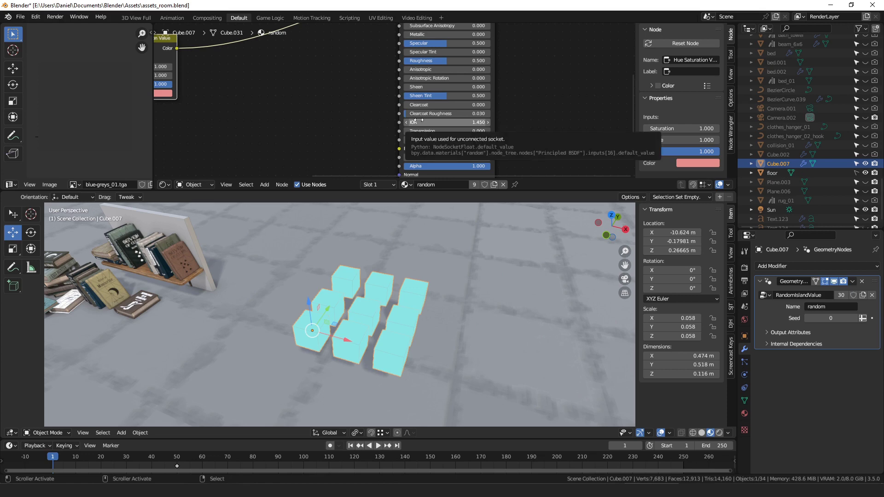
{"action": "middle_click_drag", "start_coordinate": [236, 115], "coordinate": [422, 109]}
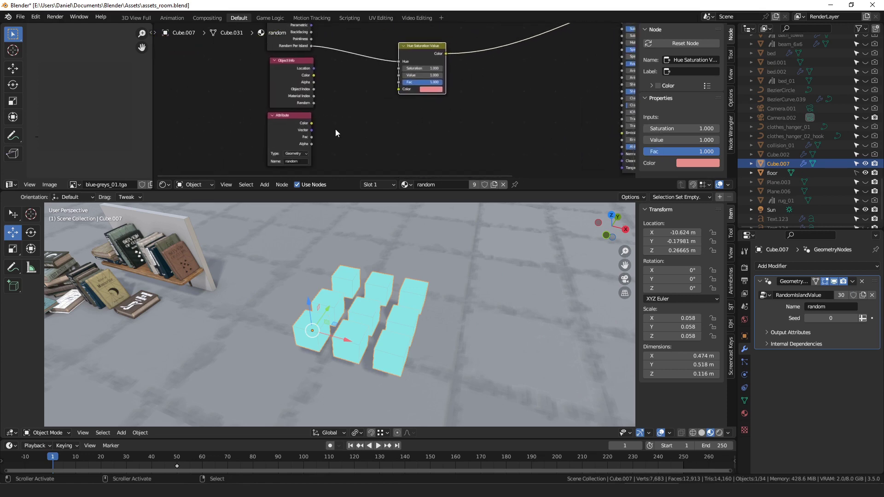
{"action": "left_click_drag", "start_coordinate": [312, 137], "coordinate": [400, 61]}
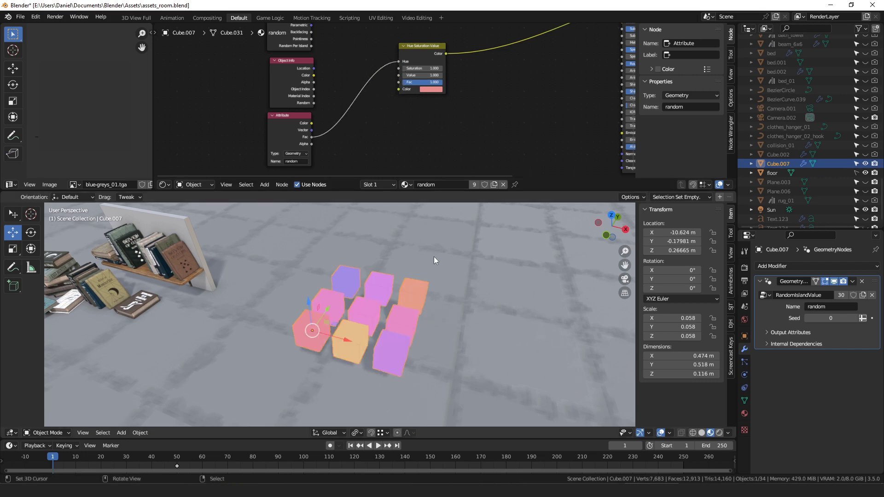
{"action": "left_click_drag", "start_coordinate": [305, 125], "coordinate": [308, 125]}
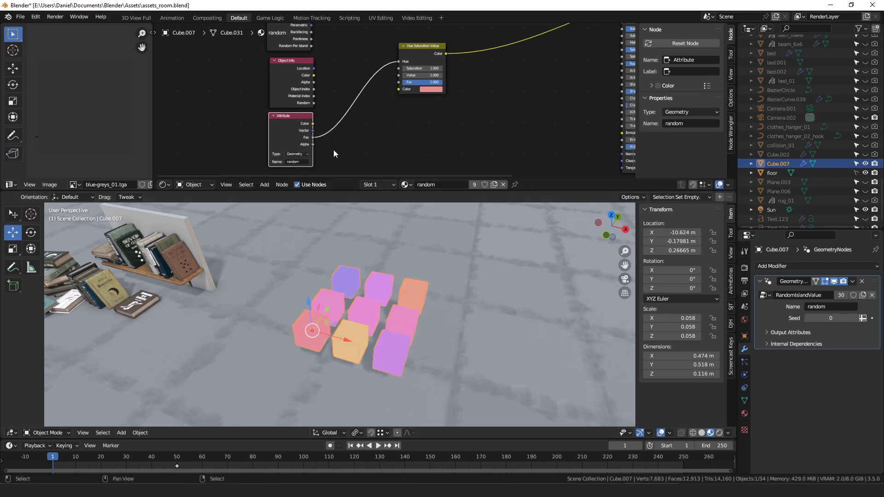
{"action": "middle_click_drag", "start_coordinate": [314, 137], "coordinate": [330, 123]}
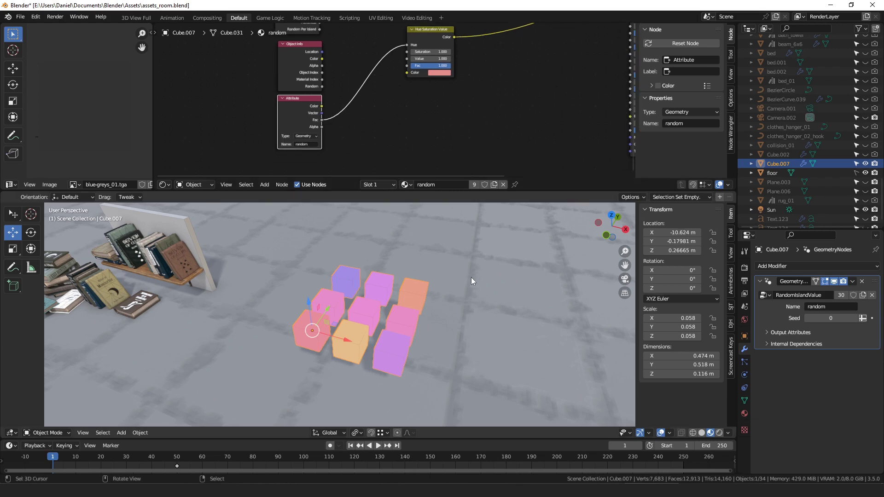
Move the Attribute Fac link from the Hue input to the Value input of the Hue Saturation Value node.
{"action": "middle_click_drag", "start_coordinate": [471, 278], "coordinate": [461, 265]}
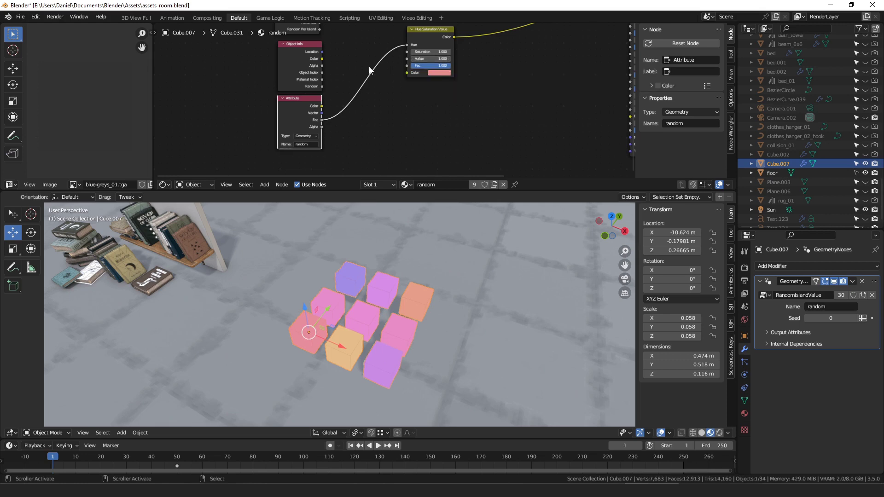
{"action": "middle_click_drag", "start_coordinate": [391, 304], "coordinate": [429, 308]}
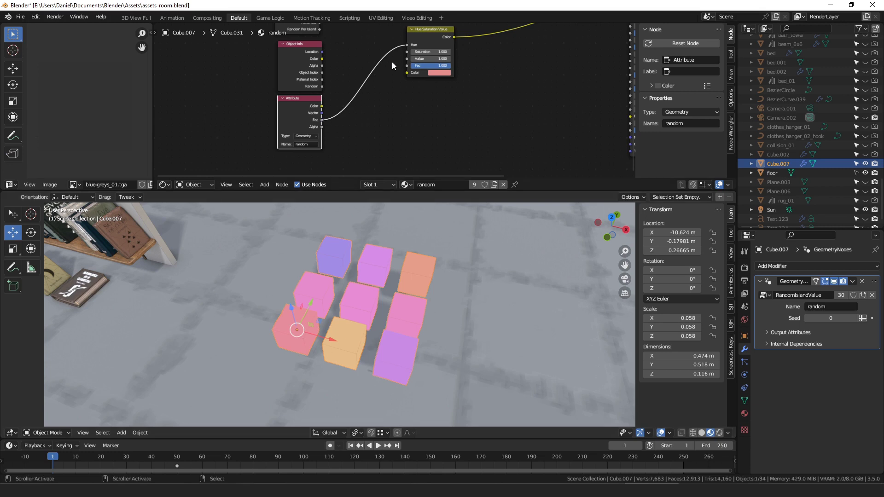
{"action": "mouse_move", "coordinate": [406, 45]}
{"action": "left_mouse_down"}
{"action": "mouse_move", "coordinate": [384, 63]}
{"action": "mouse_move", "coordinate": [408, 59]}
{"action": "left_mouse_up"}
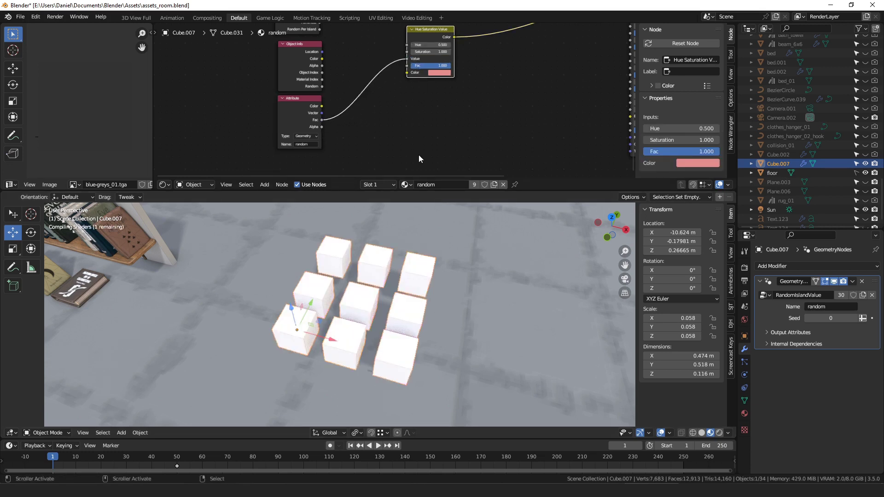
Duplicate the cubes' geometry in Edit Mode and place the copies next to the originals.
{"action": "middle_click_drag", "start_coordinate": [407, 288], "coordinate": [391, 281]}
{"action": "key", "text": "shift+d"}
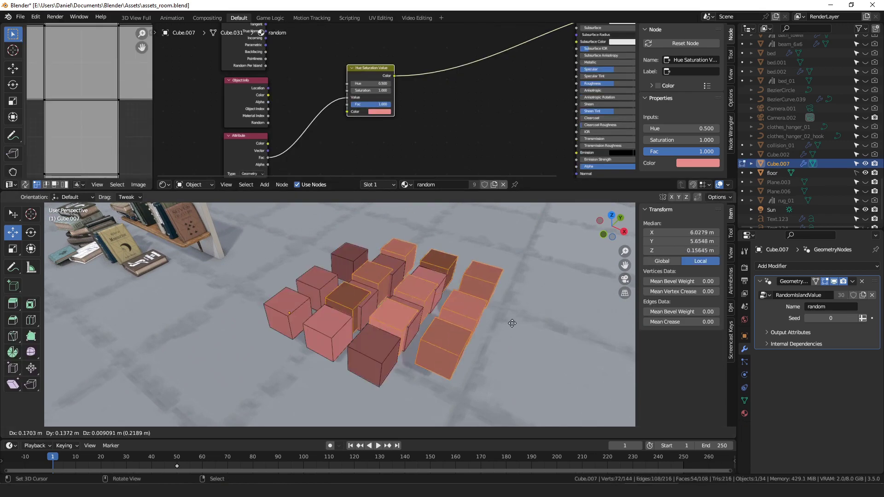
{"action": "left_click", "coordinate": [549, 378]}
{"action": "key", "text": "Tab"}
{"action": "middle_click_drag", "start_coordinate": [497, 336], "coordinate": [447, 297], "text": "shift"}
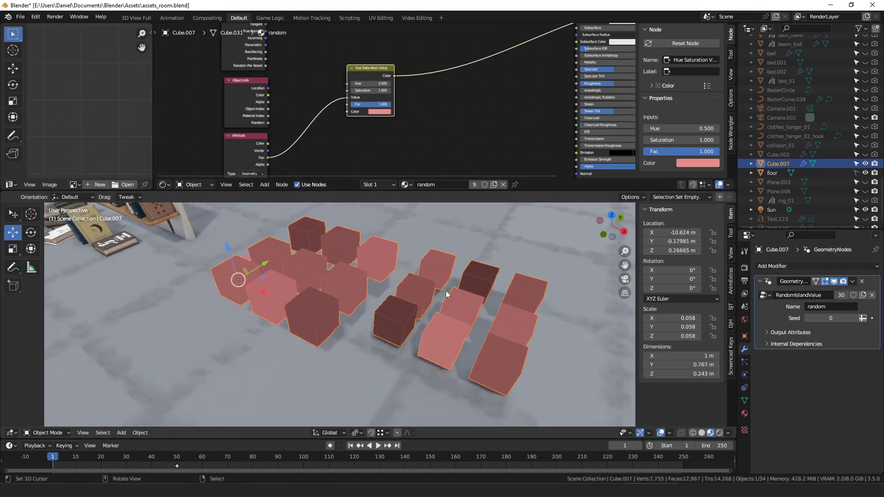
Delete the duplicated cubes' vertices in Edit Mode and return to Object Mode.
{"action": "scroll", "coordinate": [478, 82], "scroll_direction": "down", "scroll_amount": 5}
{"action": "middle_click_drag", "start_coordinate": [478, 83], "coordinate": [436, 99]}
{"action": "scroll", "coordinate": [471, 87], "scroll_direction": "up", "scroll_amount": 2}
{"action": "scroll", "coordinate": [472, 87], "scroll_direction": "down", "scroll_amount": 4}
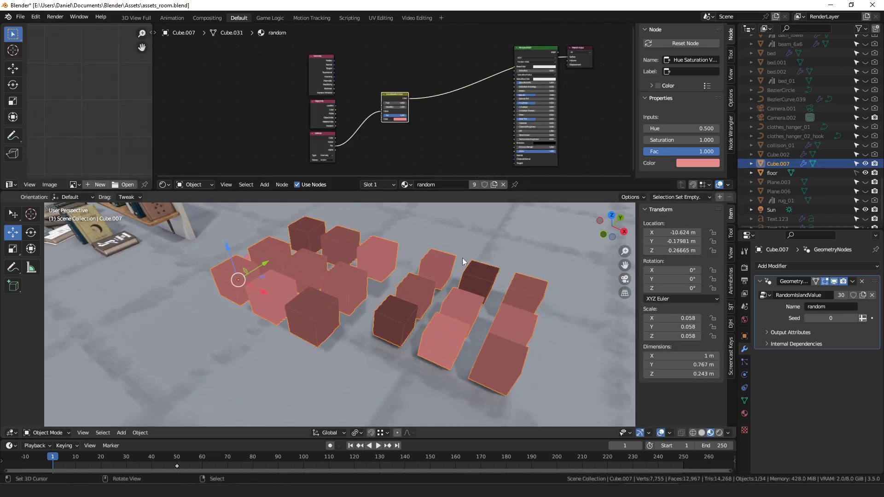
{"action": "key", "text": "Tab"}
{"action": "key", "text": "x"}
{"action": "left_click", "coordinate": [551, 283]}
{"action": "key", "text": "x"}
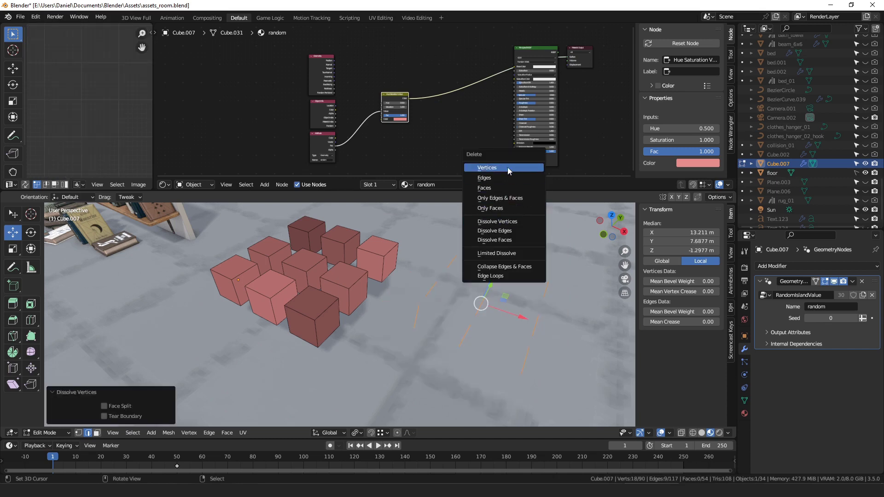
{"action": "left_click", "coordinate": [507, 167]}
{"action": "key", "text": "Tab"}
{"action": "middle_click_drag", "start_coordinate": [374, 267], "coordinate": [438, 307]}
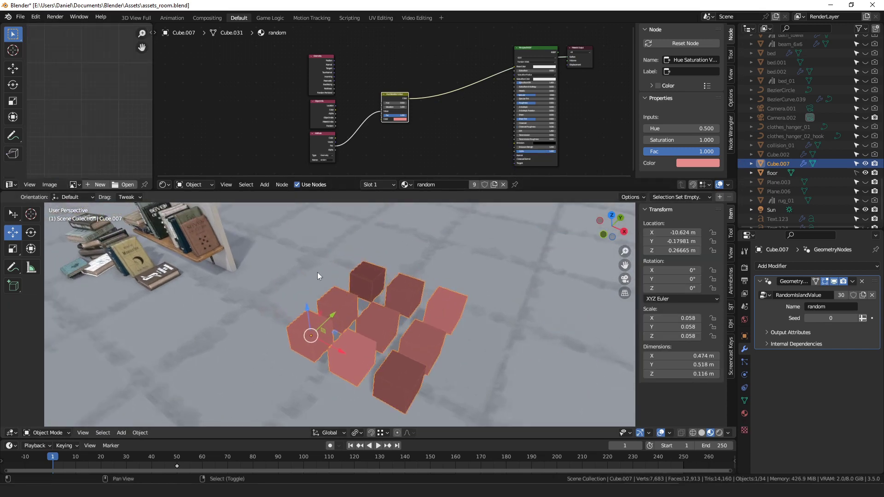
Return to the book assets beside the cubes and select the upright book at the end of the floor row.
{"action": "middle_click_drag", "start_coordinate": [317, 272], "coordinate": [412, 285], "text": "shift"}
{"action": "scroll", "coordinate": [413, 283], "scroll_direction": "down", "scroll_amount": 3}
{"action": "middle_click_drag", "start_coordinate": [308, 267], "coordinate": [419, 273], "text": "shift"}
{"action": "scroll", "coordinate": [365, 278], "scroll_direction": "up", "scroll_amount": 3}
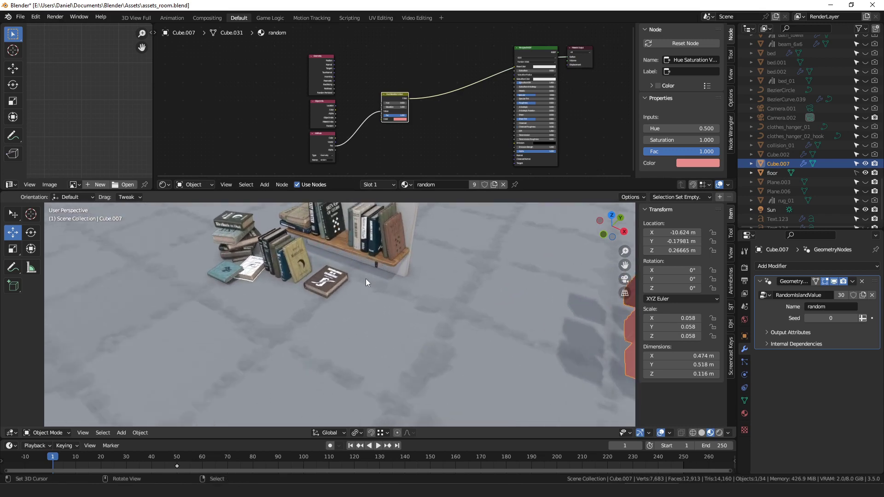
{"action": "middle_click_drag", "start_coordinate": [366, 278], "coordinate": [407, 321], "text": "shift"}
{"action": "scroll", "coordinate": [370, 267], "scroll_direction": "up", "scroll_amount": 2}
{"action": "left_click", "coordinate": [322, 300]}
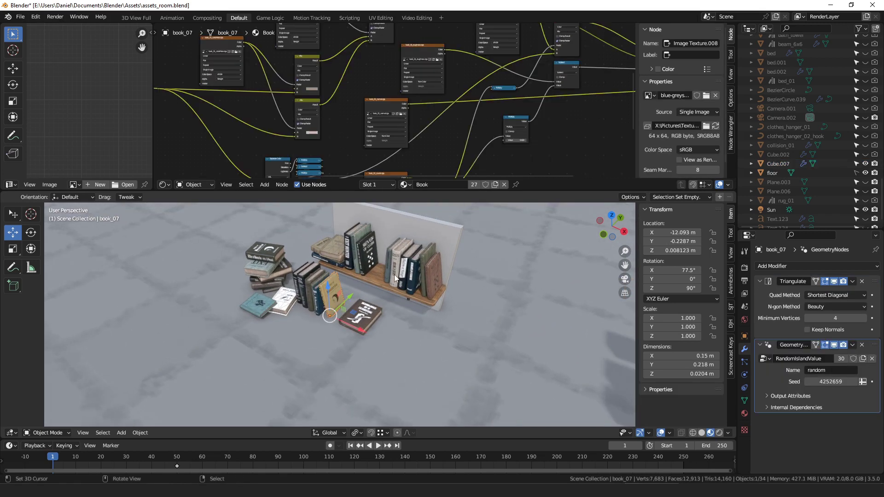
{"action": "middle_click_drag", "start_coordinate": [394, 275], "coordinate": [405, 292]}
{"action": "scroll", "coordinate": [408, 290], "scroll_direction": "down", "scroll_amount": 2}
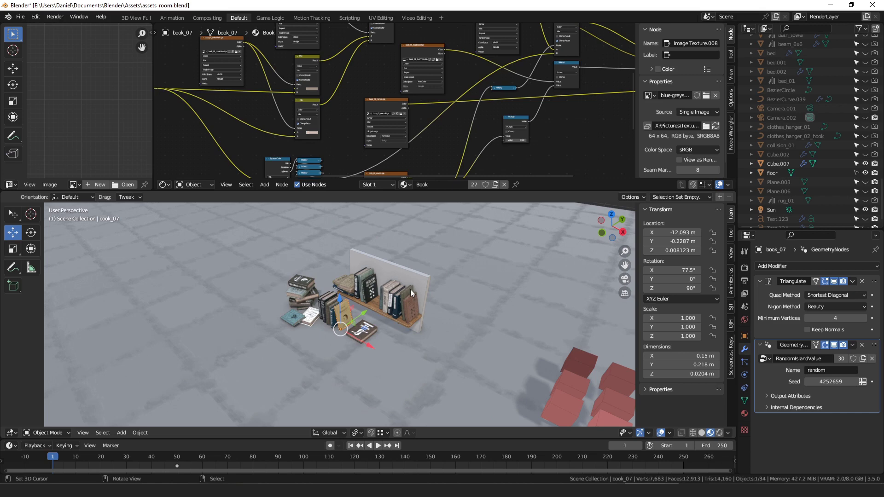
Select the "Seven of Clubs" book on the shelf and frame the whole book arrangement.
{"action": "scroll", "coordinate": [407, 291], "scroll_direction": "up", "scroll_amount": 1}
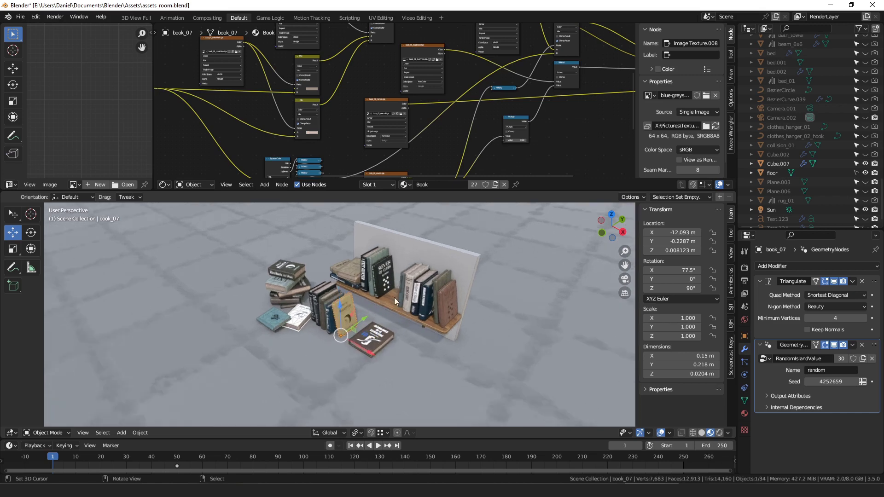
{"action": "scroll", "coordinate": [387, 304], "scroll_direction": "up", "scroll_amount": 1}
{"action": "left_click", "coordinate": [383, 288]}
{"action": "scroll", "coordinate": [382, 285], "scroll_direction": "up", "scroll_amount": 5}
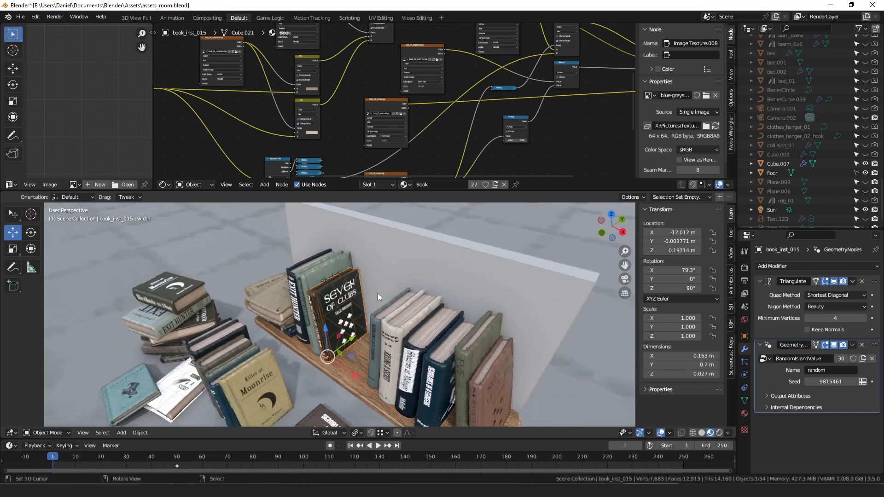
{"action": "scroll", "coordinate": [387, 297], "scroll_direction": "down", "scroll_amount": 1}
{"action": "middle_click_drag", "start_coordinate": [416, 318], "coordinate": [452, 291], "text": "shift"}
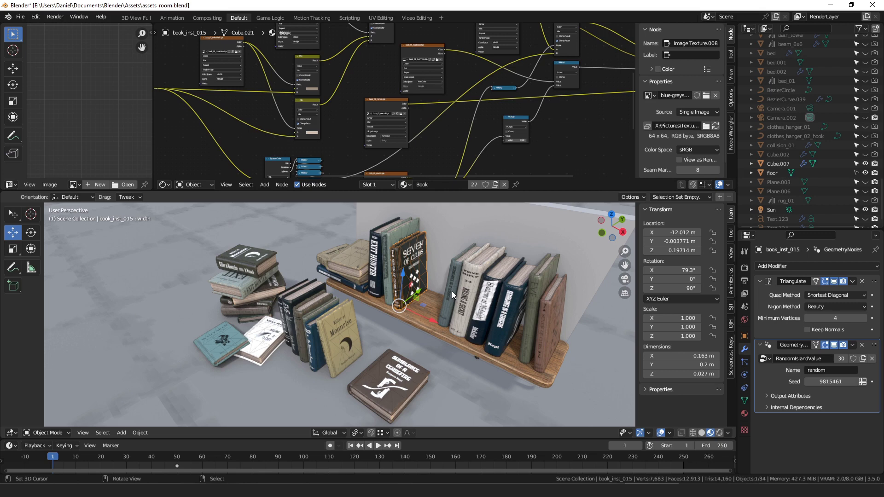
{"action": "middle_click_drag", "start_coordinate": [414, 284], "coordinate": [417, 295], "text": "shift"}
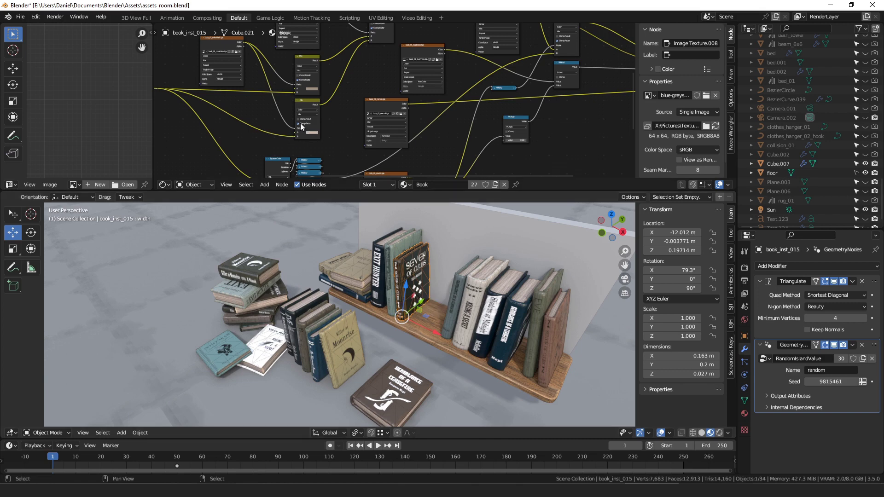
Select the palette Image Texture node feeding the Book material so that blue-greys_01.tga is shown for inspection.
{"action": "scroll", "coordinate": [312, 59], "scroll_direction": "down", "scroll_amount": 2}
{"action": "middle_click_drag", "start_coordinate": [312, 59], "coordinate": [332, 79]}
{"action": "left_click", "coordinate": [333, 80]}
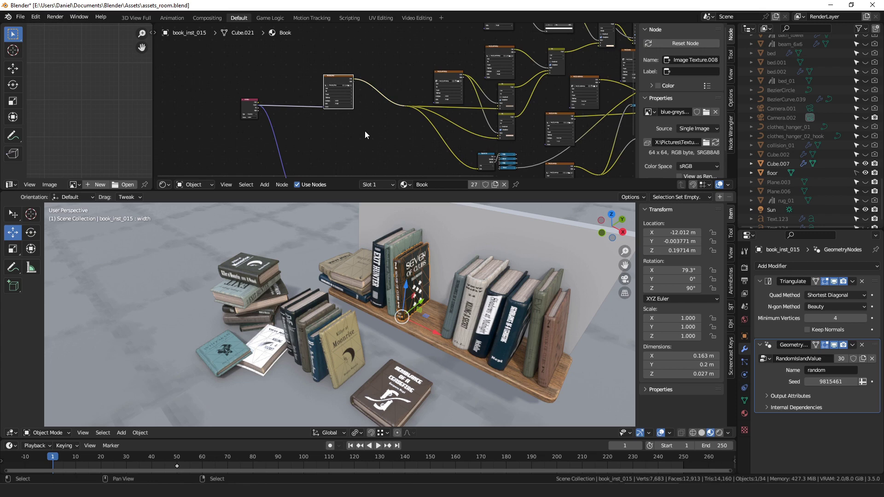
{"action": "scroll", "coordinate": [365, 120], "scroll_direction": "up", "scroll_amount": 1}
{"action": "left_click", "coordinate": [452, 67]}
{"action": "left_click", "coordinate": [319, 76]}
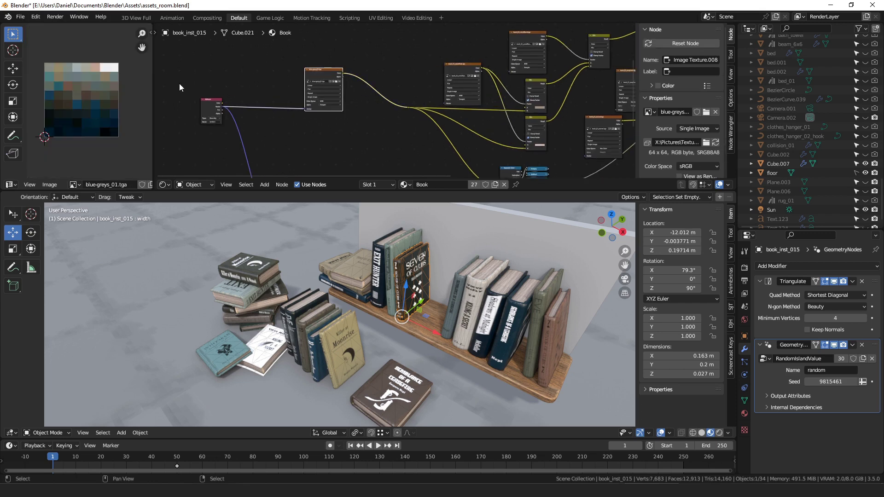
{"action": "scroll", "coordinate": [256, 96], "scroll_direction": "up", "scroll_amount": 1}
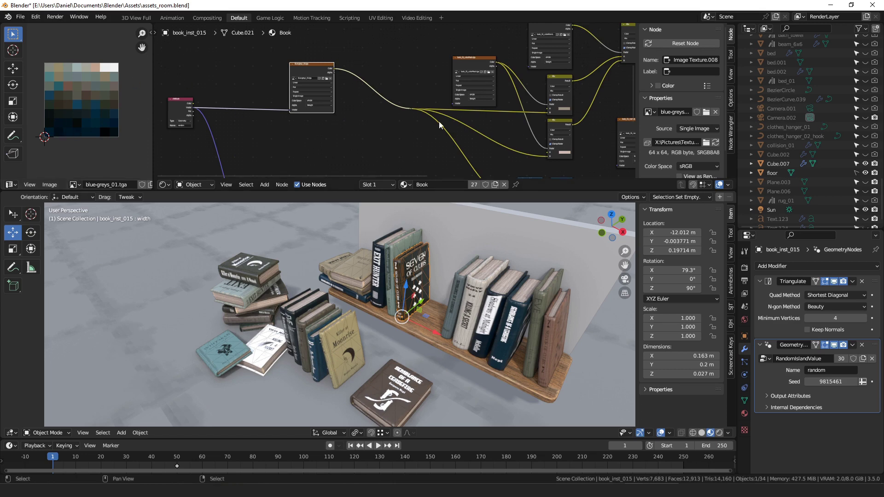
{"action": "mouse_move", "coordinate": [404, 126]}
{"action": "middle_mouse_down"}
{"action": "mouse_move", "coordinate": [387, 104]}
{"action": "mouse_move", "coordinate": [398, 135]}
{"action": "mouse_move", "coordinate": [407, 120]}
{"action": "middle_mouse_up"}
{"action": "scroll", "coordinate": [323, 115], "scroll_direction": "up", "scroll_amount": 1}
{"action": "scroll", "coordinate": [315, 57], "scroll_direction": "up", "scroll_amount": 1}
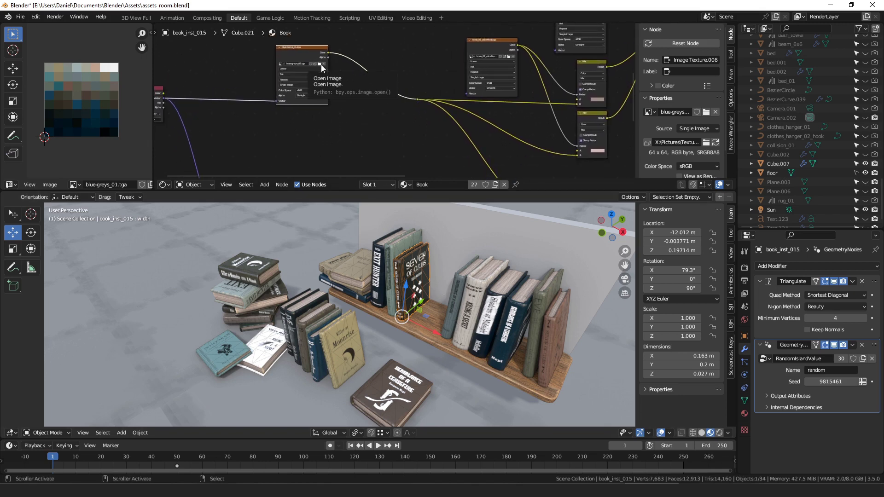
Replace the Book material's palette image with orange_01.tga and inspect the recoloured books.
{"action": "left_click", "coordinate": [320, 64]}
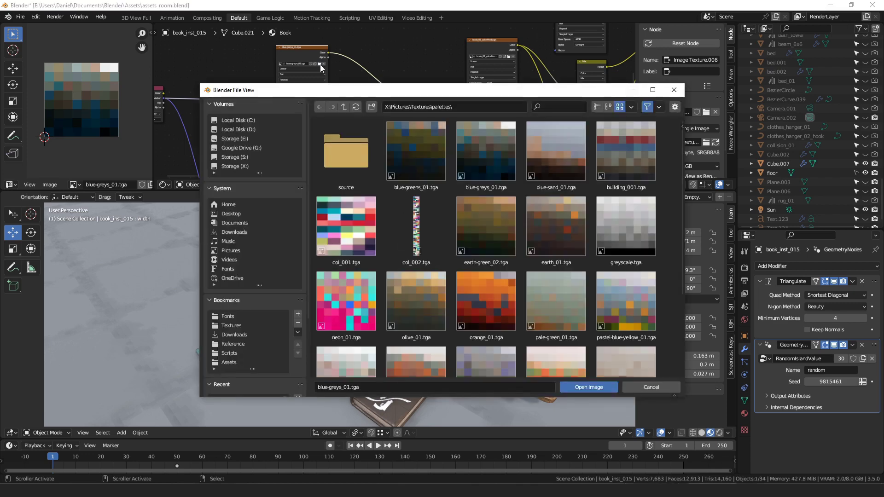
{"action": "double_click", "coordinate": [479, 297]}
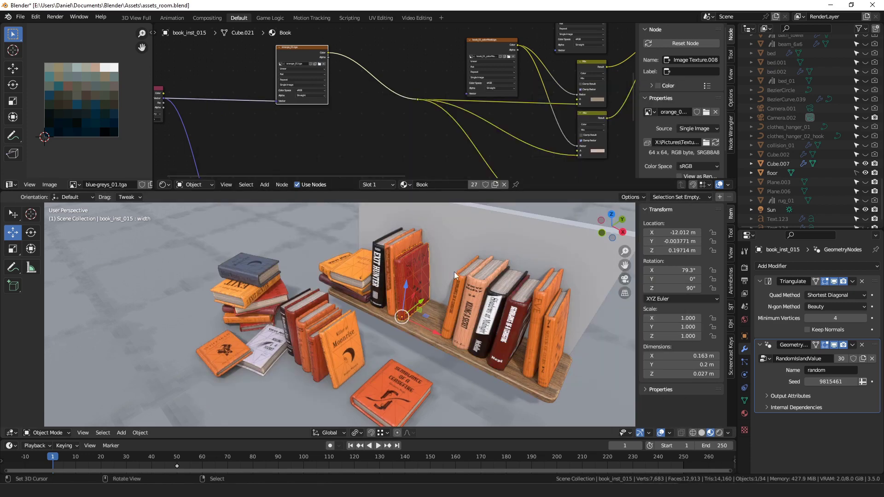
{"action": "middle_click_drag", "start_coordinate": [454, 272], "coordinate": [462, 270]}
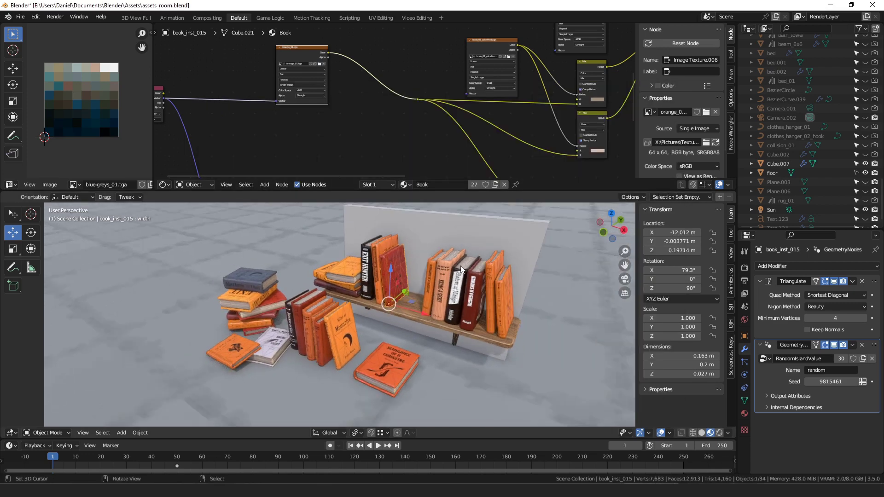
{"action": "scroll", "coordinate": [455, 252], "scroll_direction": "up", "scroll_amount": 1}
{"action": "middle_click_drag", "start_coordinate": [444, 295], "coordinate": [435, 295]}
Load neon_01.tga as the palette image in the Book material's Image Texture node and inspect the books.
{"action": "middle_click_drag", "start_coordinate": [350, 117], "coordinate": [334, 101]}
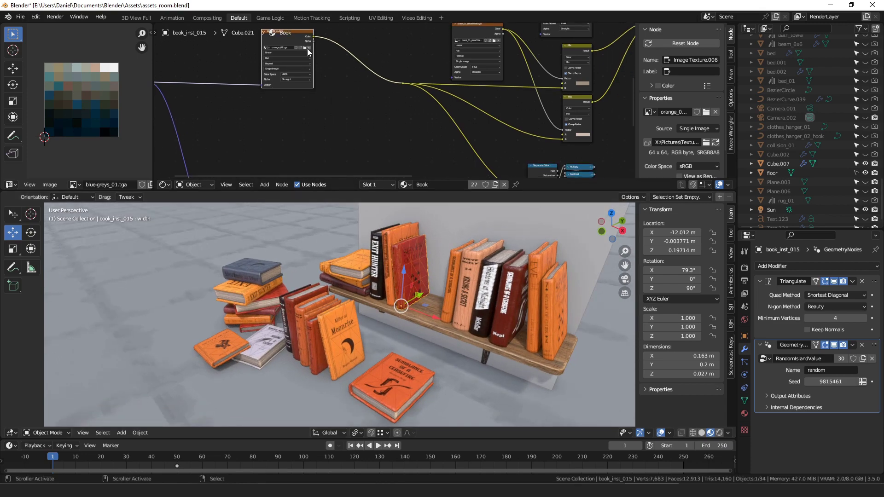
{"action": "left_click", "coordinate": [306, 48]}
{"action": "scroll", "coordinate": [468, 255], "scroll_direction": "down", "scroll_amount": 5}
{"action": "double_click", "coordinate": [360, 211]}
{"action": "mouse_move", "coordinate": [411, 300]}
{"action": "middle_mouse_down"}
{"action": "mouse_move", "coordinate": [477, 283]}
{"action": "mouse_move", "coordinate": [413, 289]}
{"action": "middle_mouse_up"}
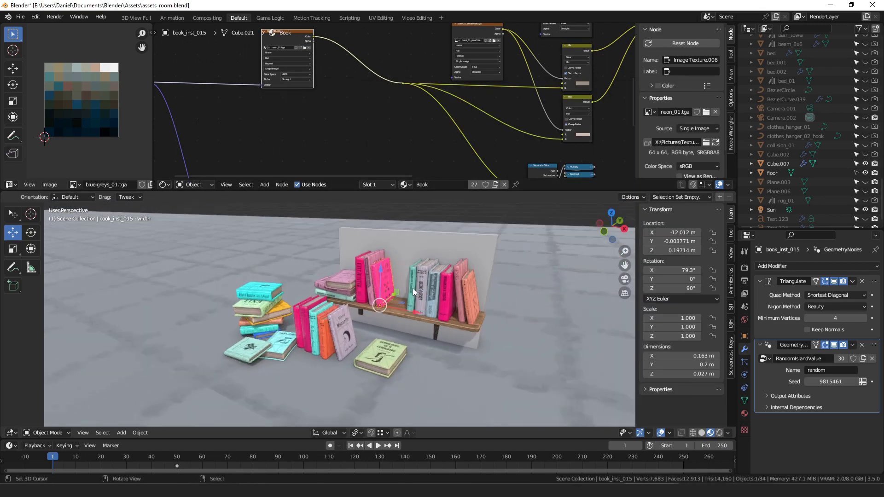
{"action": "middle_click_drag", "start_coordinate": [421, 286], "coordinate": [416, 289]}
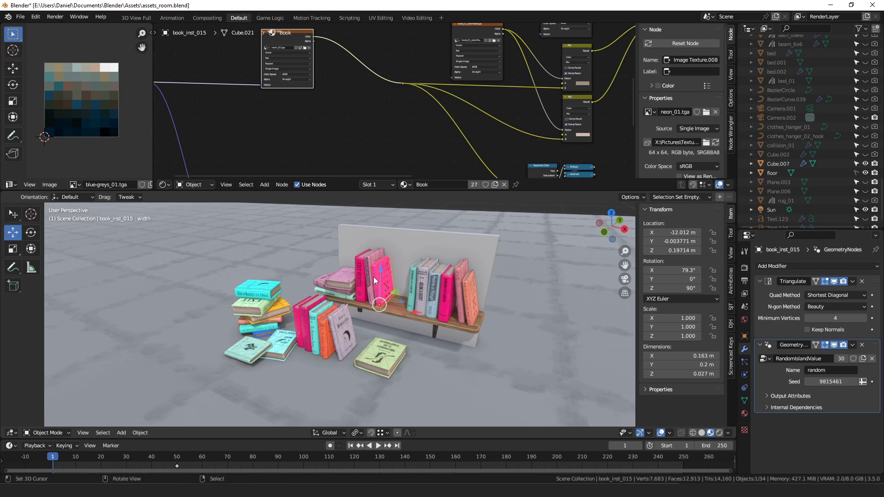
Add a Hue Saturation Value node between the neon_01.tga texture's Color output and the reroute feeding the Mix nodes.
{"action": "middle_click_drag", "start_coordinate": [327, 55], "coordinate": [349, 78]}
{"action": "left_click_drag", "start_coordinate": [331, 60], "coordinate": [359, 94]}
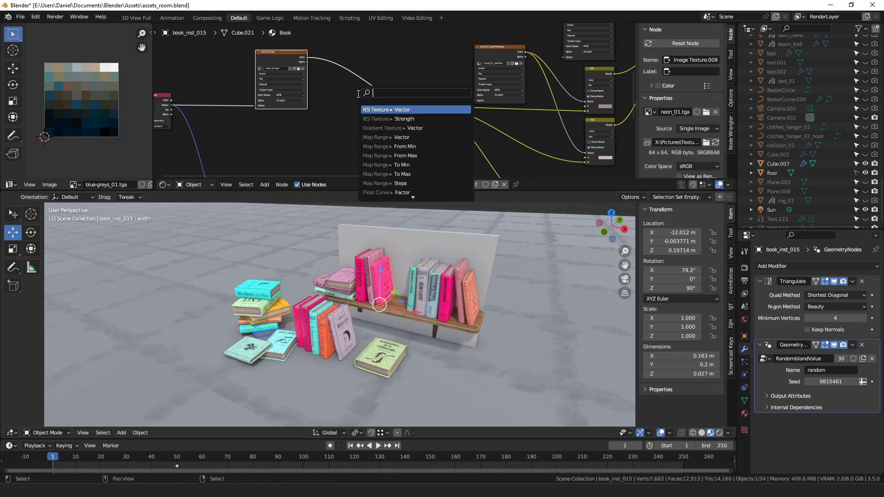
{"action": "type", "text": "hue"}
{"action": "key", "text": "Return"}
{"action": "left_click", "coordinate": [358, 93]}
{"action": "left_click_drag", "start_coordinate": [386, 96], "coordinate": [424, 107]}
{"action": "left_click_drag", "start_coordinate": [354, 100], "coordinate": [354, 120]}
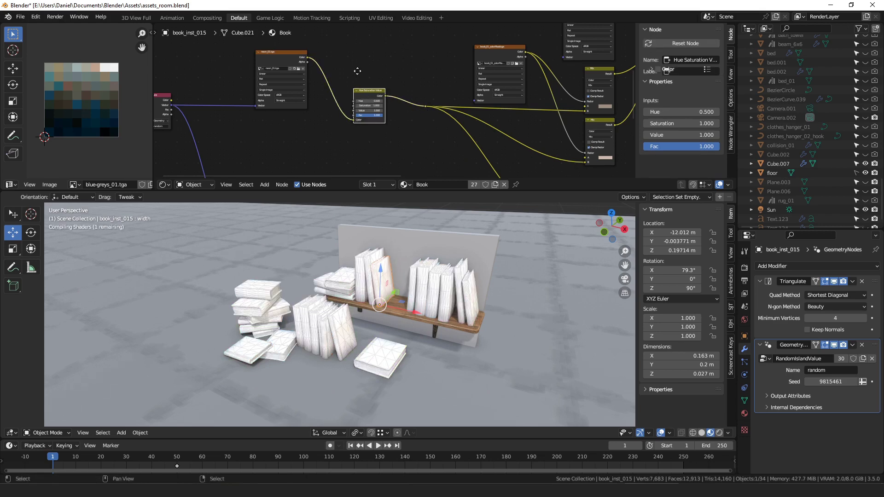
Set the Hue Saturation Value node's Hue to 0.600 and move the node closer to the palette texture.
{"action": "scroll", "coordinate": [354, 87], "scroll_direction": "up", "scroll_amount": 2}
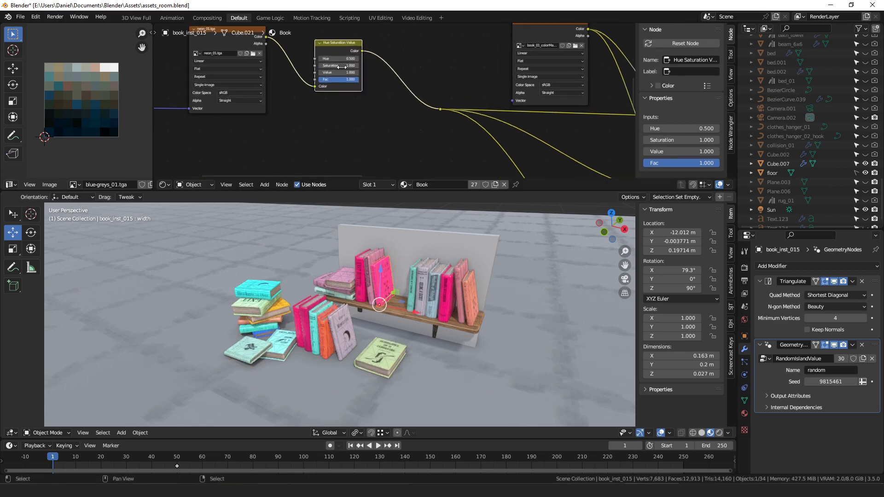
{"action": "left_click_drag", "start_coordinate": [338, 59], "coordinate": [355, 59]}
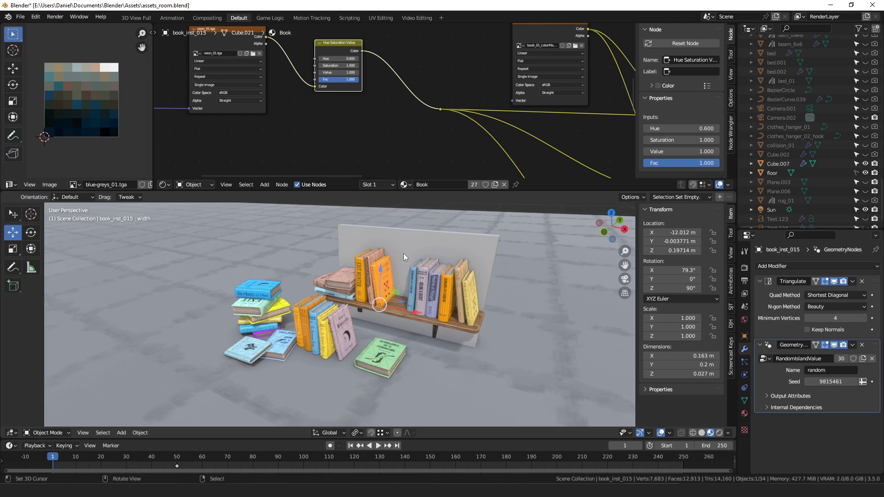
{"action": "middle_click_drag", "start_coordinate": [372, 102], "coordinate": [379, 113]}
{"action": "left_click", "coordinate": [378, 111]}
{"action": "left_click_drag", "start_coordinate": [347, 60], "coordinate": [352, 51]}
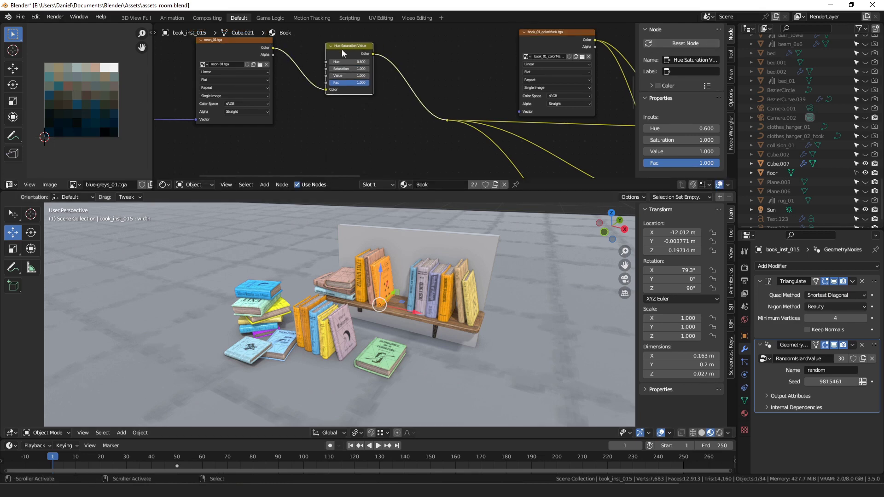
{"action": "left_click_drag", "start_coordinate": [342, 49], "coordinate": [327, 45]}
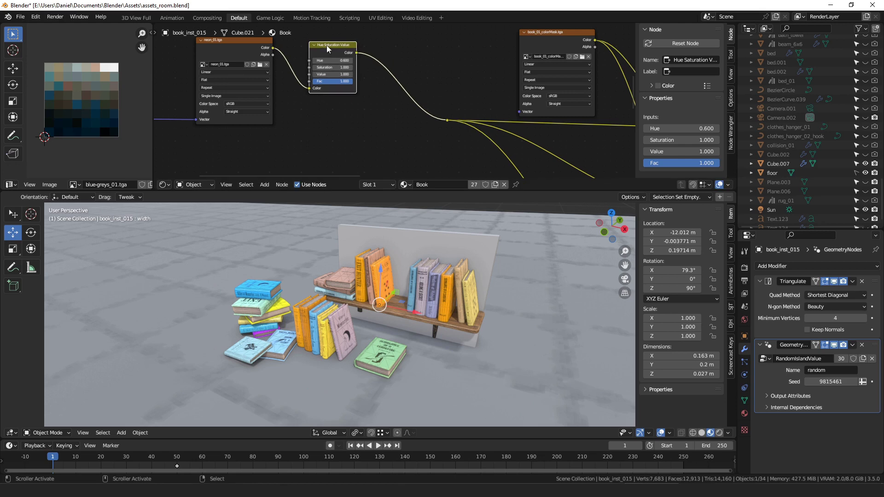
Preview the "random" Attribute node's Vector output directly on the books and inspect the individual parts up close.
{"action": "middle_click_drag", "start_coordinate": [364, 43], "coordinate": [439, 63]}
{"action": "middle_click_drag", "start_coordinate": [344, 116], "coordinate": [479, 90]}
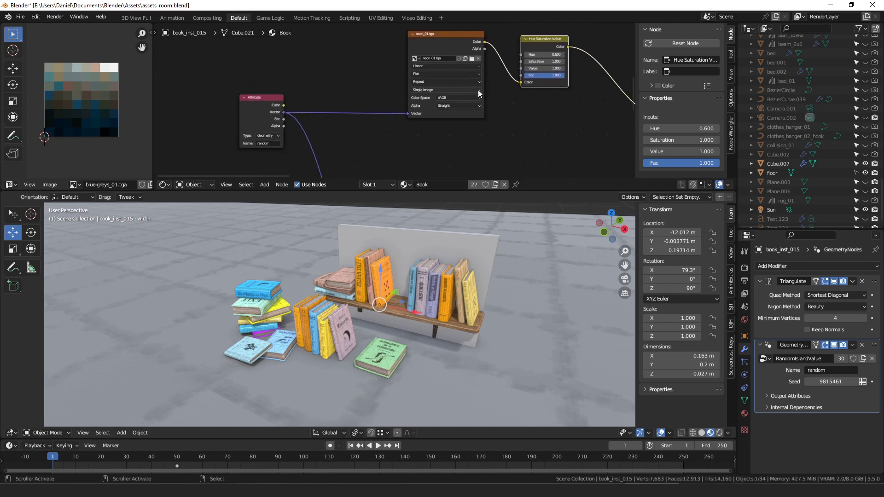
{"action": "left_click", "coordinate": [305, 99]}
{"action": "left_click_drag", "start_coordinate": [261, 104], "coordinate": [255, 103]}
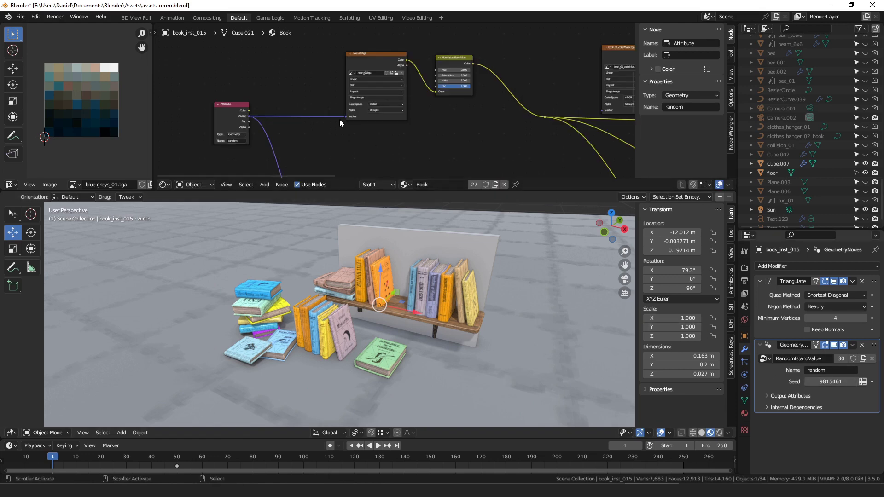
{"action": "scroll", "coordinate": [283, 87], "scroll_direction": "up", "scroll_amount": 1}
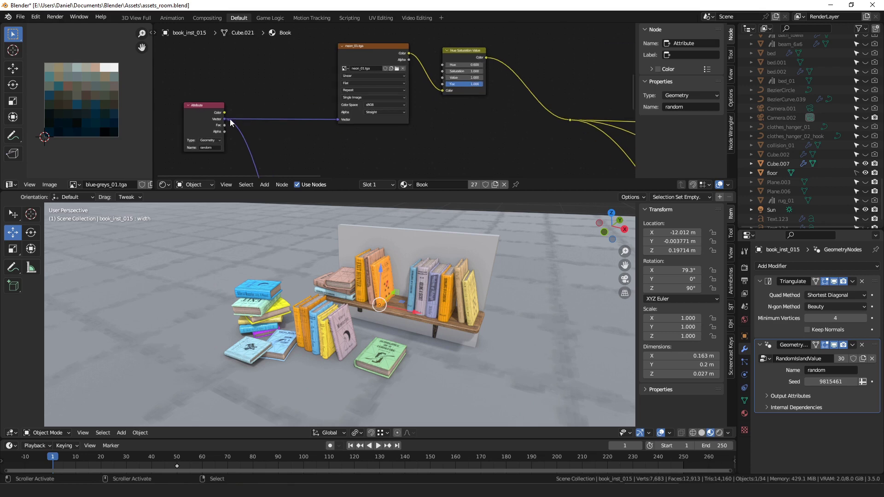
{"action": "left_click_drag", "start_coordinate": [224, 119], "coordinate": [350, 143]}
{"action": "left_click", "coordinate": [198, 110], "text": "ctrl+shift"}
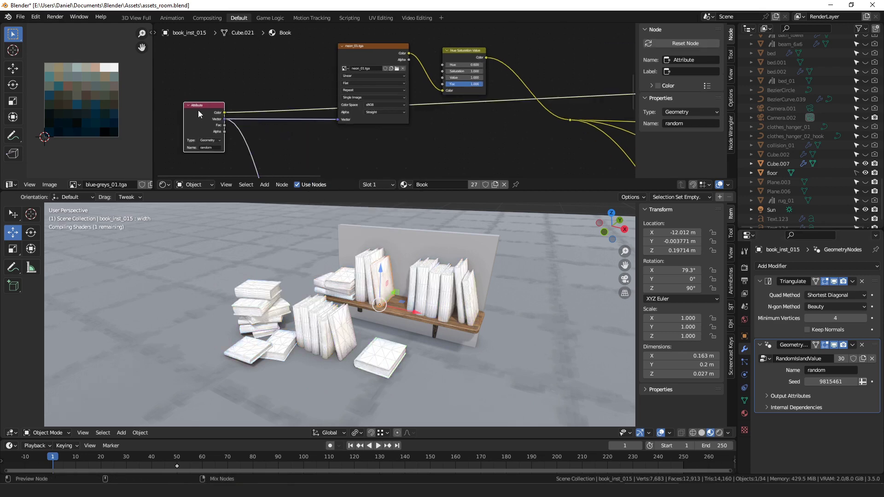
{"action": "left_click", "coordinate": [198, 110], "text": "ctrl+shift"}
{"action": "middle_click_drag", "start_coordinate": [400, 250], "coordinate": [342, 274]}
{"action": "scroll", "coordinate": [377, 333], "scroll_direction": "up", "scroll_amount": 4}
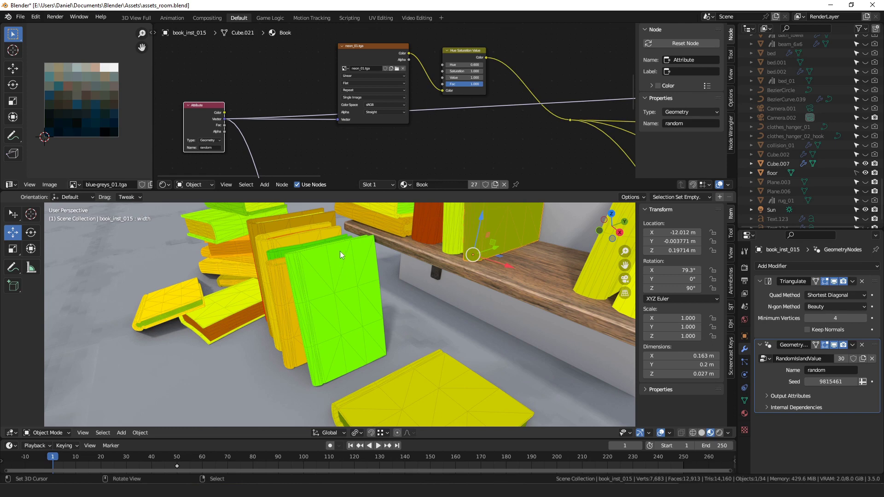
Reposition the neon_01.tga texture node and preview its colour output directly on the books.
{"action": "left_click_drag", "start_coordinate": [360, 53], "coordinate": [361, 35]}
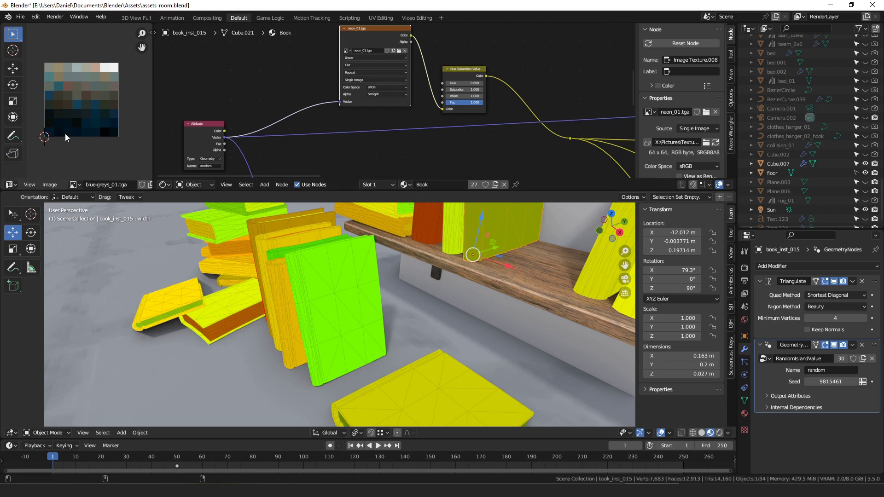
{"action": "left_click_drag", "start_coordinate": [389, 45], "coordinate": [378, 74]}
{"action": "left_click", "coordinate": [389, 61], "text": "ctrl+shift"}
{"action": "middle_click_drag", "start_coordinate": [385, 229], "coordinate": [386, 251]}
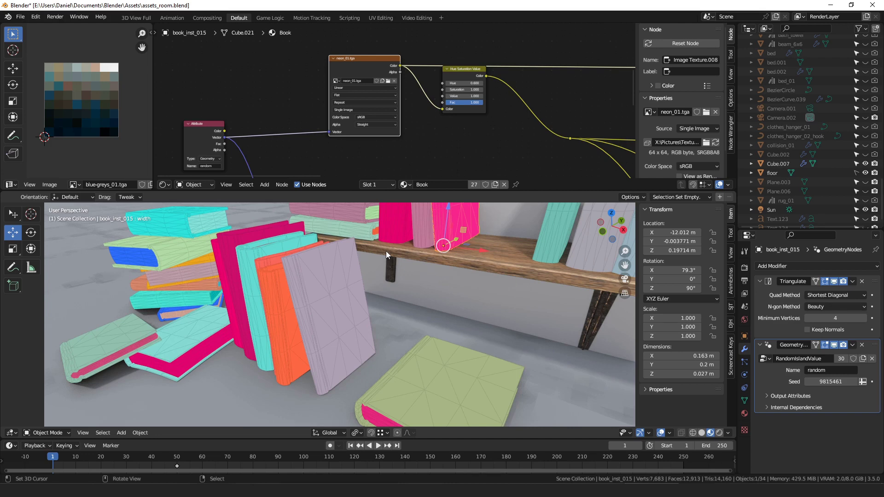
Restore the full Book shading by selecting the DJH_Shader_Base group as the material output, and inspect the books.
{"action": "scroll", "coordinate": [372, 92], "scroll_direction": "down", "scroll_amount": 5}
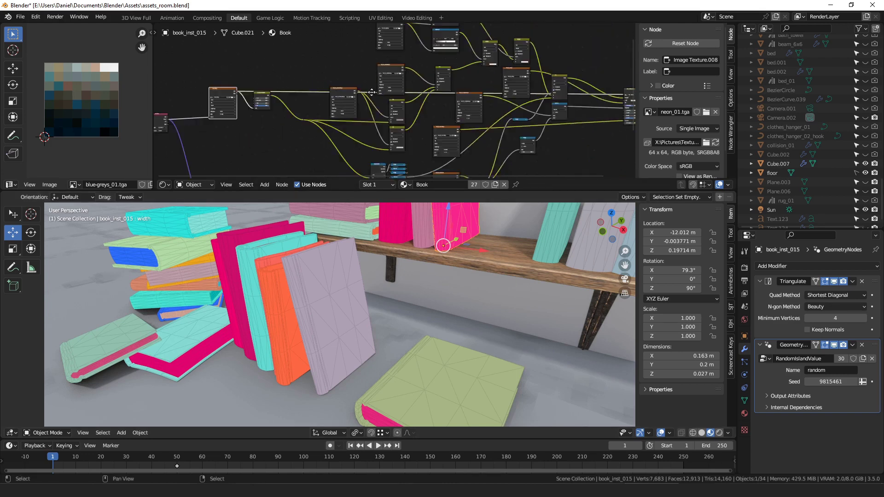
{"action": "left_click", "coordinate": [513, 98]}
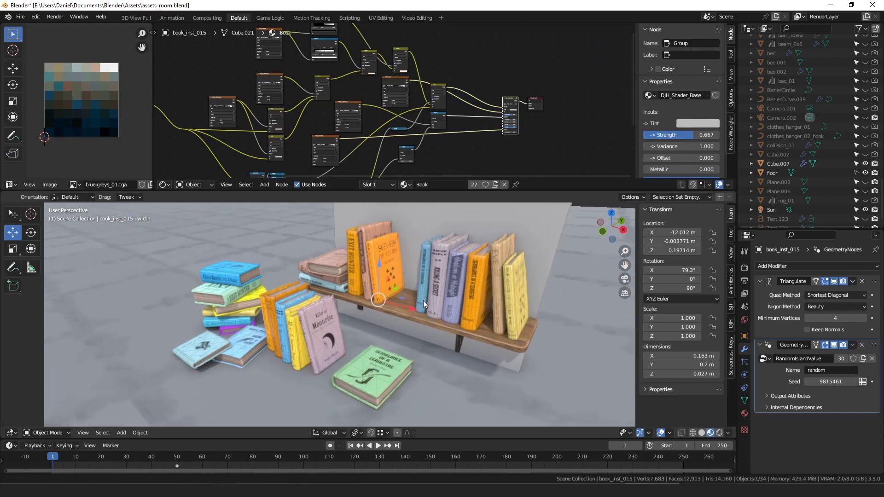
{"action": "middle_click_drag", "start_coordinate": [423, 300], "coordinate": [407, 299]}
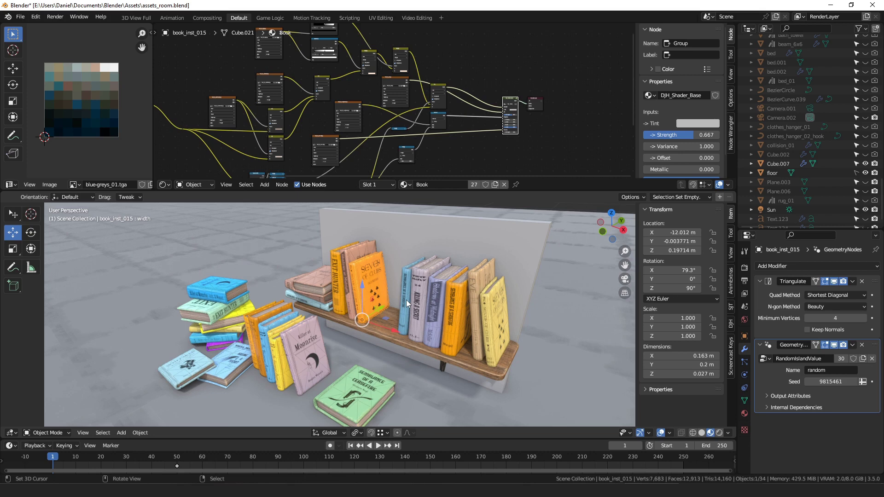
{"action": "scroll", "coordinate": [430, 111], "scroll_direction": "up", "scroll_amount": 5}
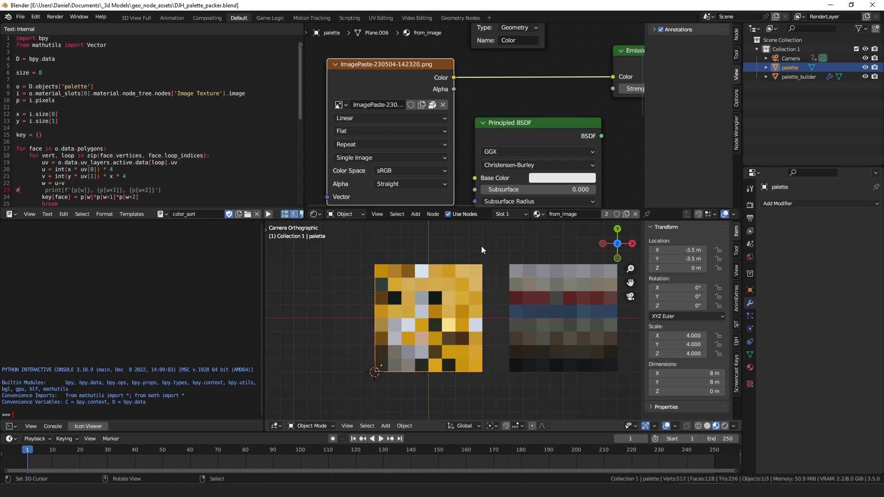
Select the palette_builder grid and switch to frame 2 to view it through the camera.
{"action": "middle_click_drag", "start_coordinate": [482, 246], "coordinate": [440, 262], "text": "shift"}
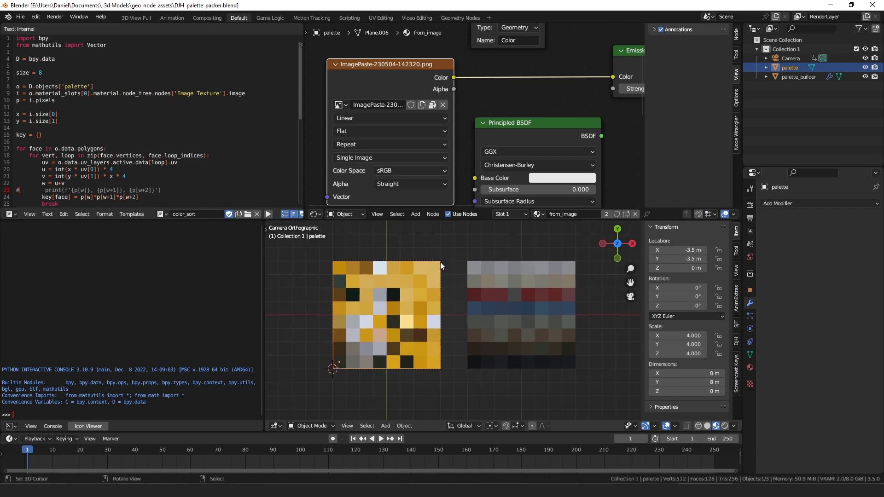
{"action": "left_click", "coordinate": [538, 305]}
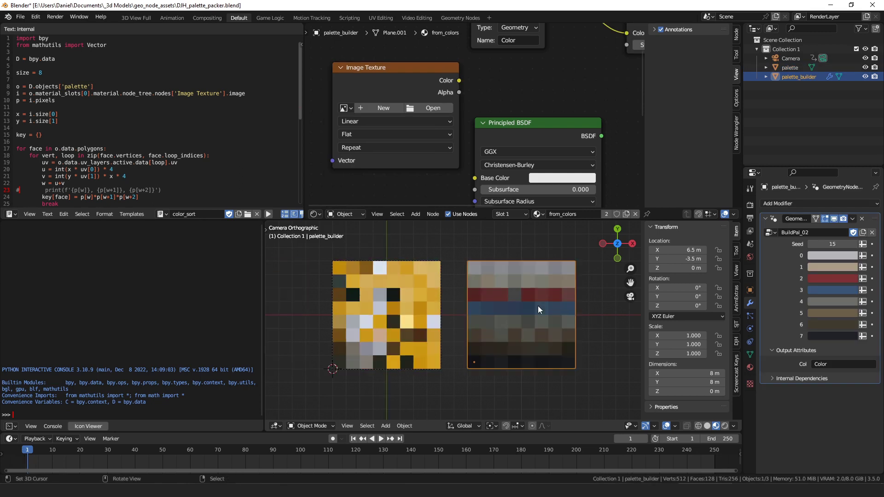
{"action": "key", "text": "Right"}
{"action": "key", "text": "Left"}
{"action": "key", "text": "Right"}
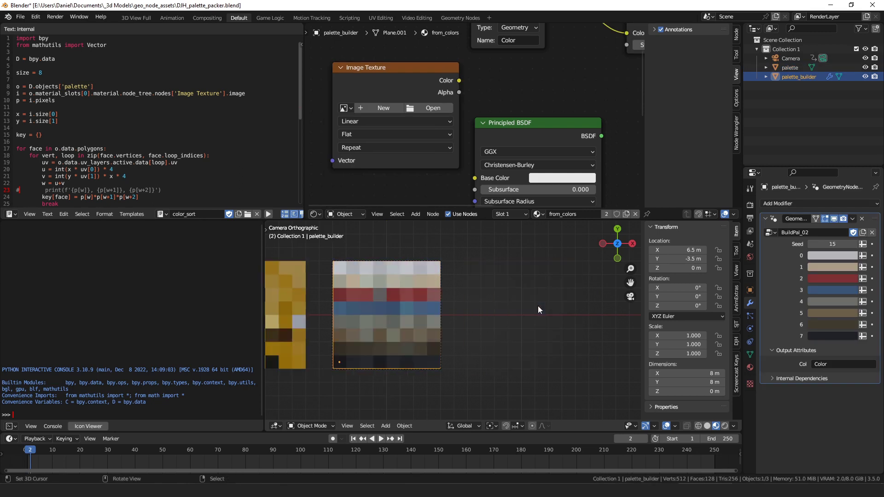
{"action": "middle_click_drag", "start_coordinate": [457, 300], "coordinate": [490, 323], "text": "shift"}
{"action": "scroll", "coordinate": [452, 290], "scroll_direction": "up", "scroll_amount": 2}
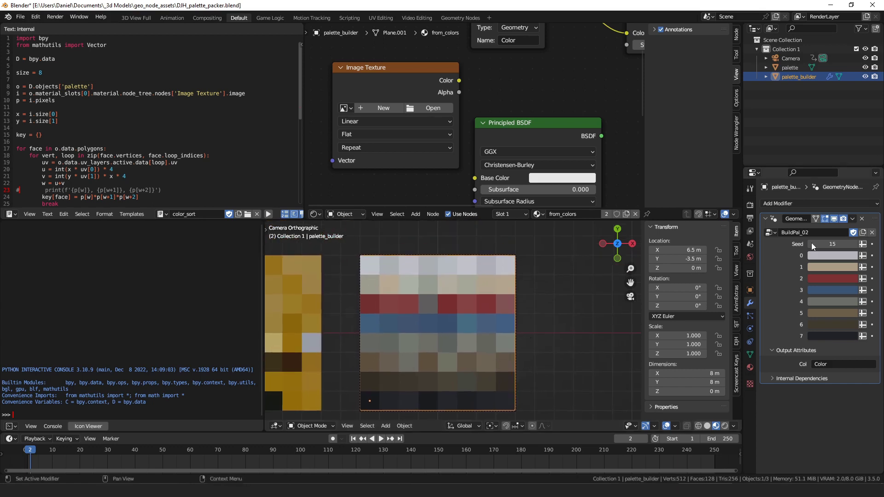
Recolour palette_builder's colour 2 purple, colour 3 ochre and colour 4 green, and return to the palette grid on frame 1.
{"action": "left_click", "coordinate": [837, 278]}
{"action": "mouse_move", "coordinate": [821, 186]}
{"action": "left_mouse_down"}
{"action": "mouse_move", "coordinate": [795, 206]}
{"action": "mouse_move", "coordinate": [801, 201]}
{"action": "left_mouse_up"}
{"action": "left_click", "coordinate": [816, 289]}
{"action": "left_click", "coordinate": [837, 305]}
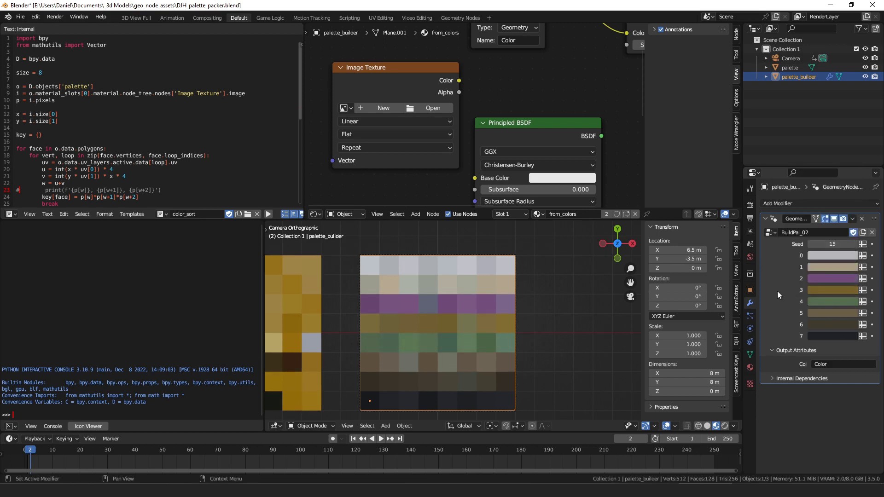
{"action": "key", "text": "Left"}
{"action": "left_click", "coordinate": [460, 327]}
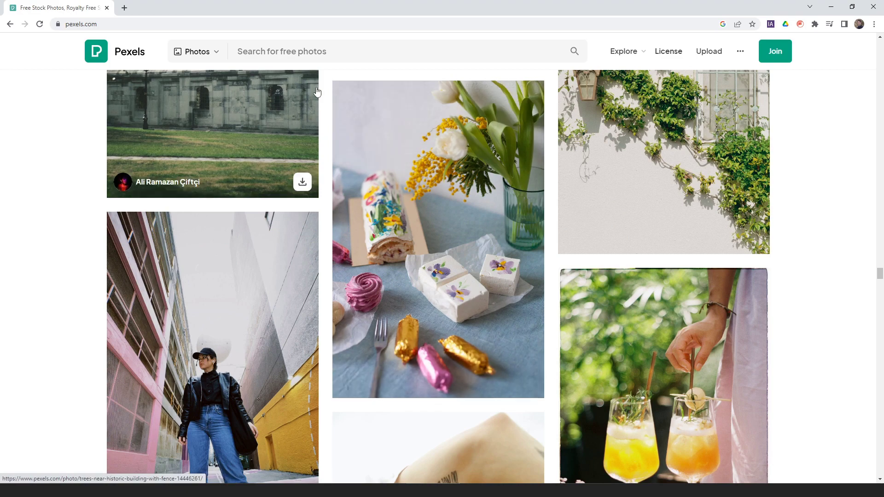
In the browser, open the Pexels license page in a new tab and copy the photo of the blue vintage car by the yellow wall.
{"action": "middle_click", "coordinate": [666, 52]}
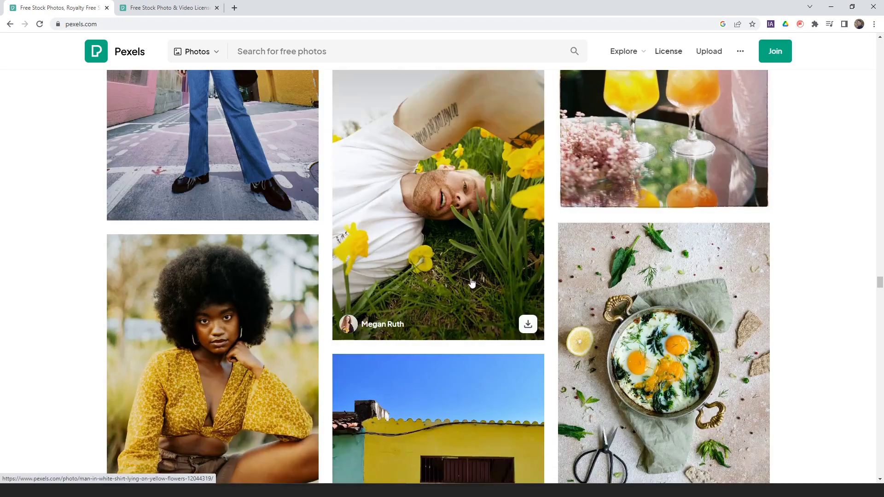
{"action": "scroll", "coordinate": [465, 244], "scroll_direction": "down", "scroll_amount": 8}
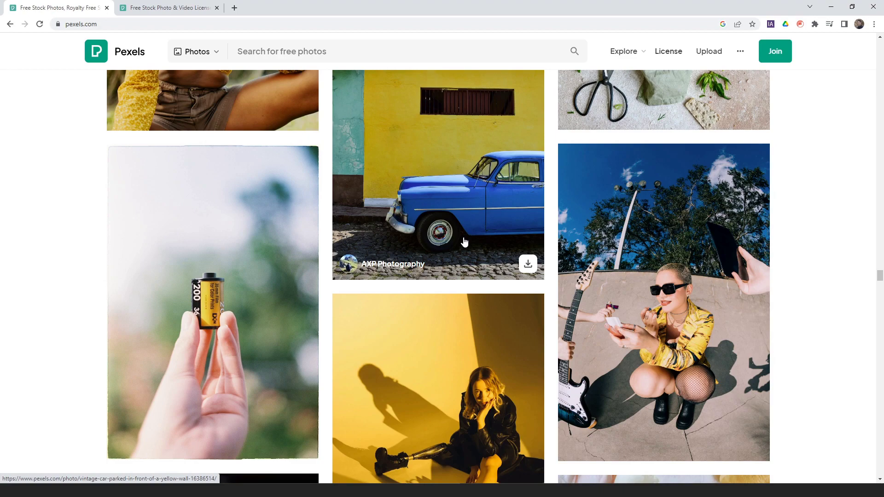
{"action": "scroll", "coordinate": [465, 244], "scroll_direction": "down", "scroll_amount": 5}
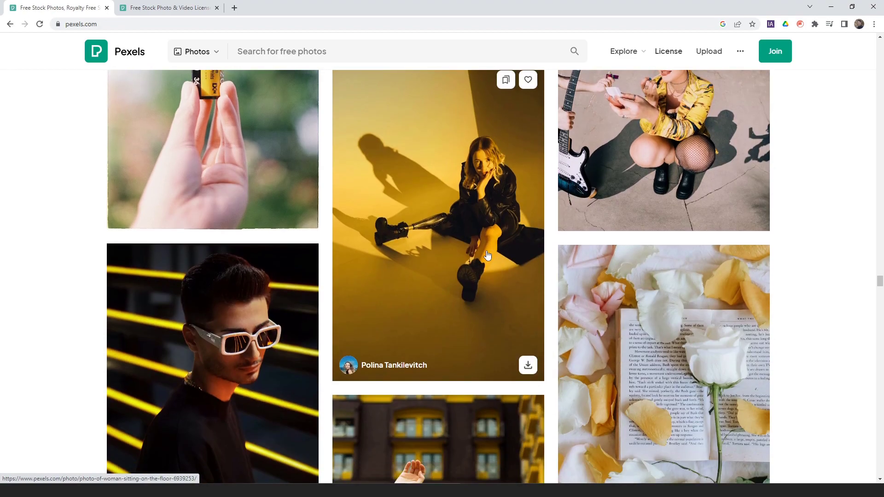
{"action": "scroll", "coordinate": [475, 254], "scroll_direction": "down", "scroll_amount": 6}
{"action": "scroll", "coordinate": [475, 255], "scroll_direction": "up", "scroll_amount": 12}
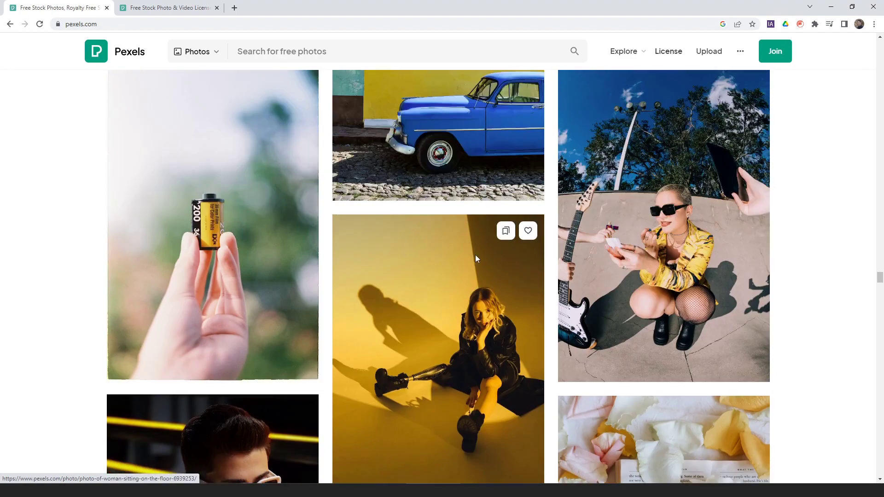
{"action": "scroll", "coordinate": [477, 258], "scroll_direction": "up", "scroll_amount": 3}
{"action": "right_click", "coordinate": [460, 258]}
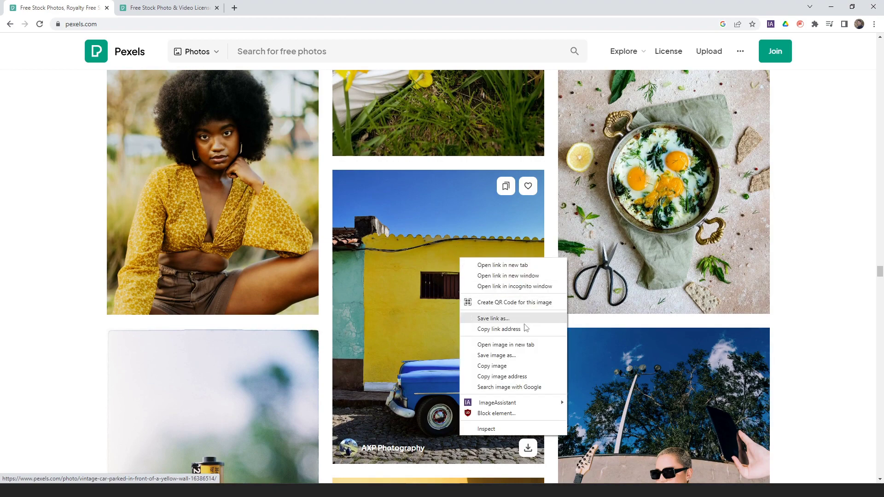
{"action": "left_click", "coordinate": [523, 367]}
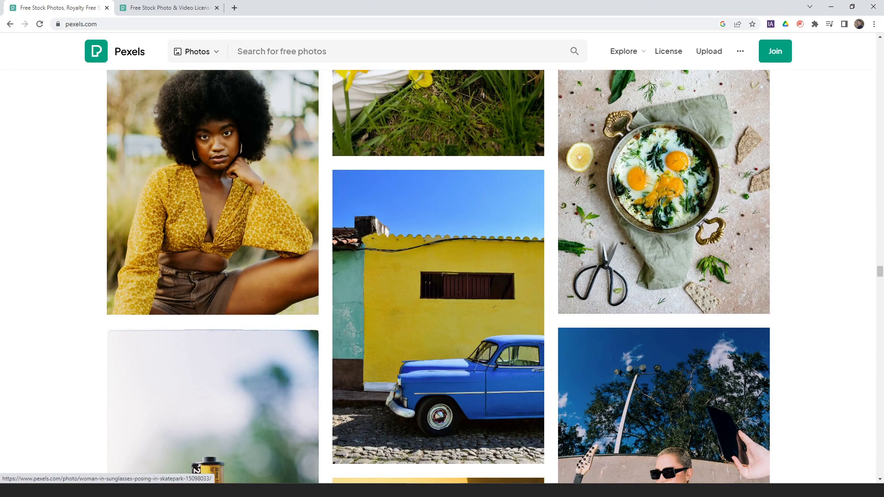
Switch to Blender, paste the copied photo as a reference image and position it beside the upper corner of the palette grid.
{"action": "key", "text": "alt+Tab"}
{"action": "left_click", "coordinate": [327, 300]}
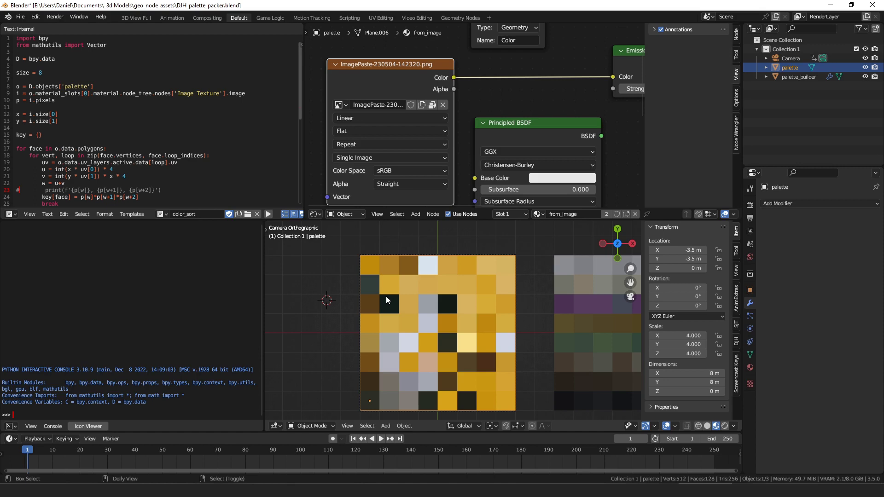
{"action": "key", "text": "ctrl+shift+v"}
{"action": "key", "text": "g"}
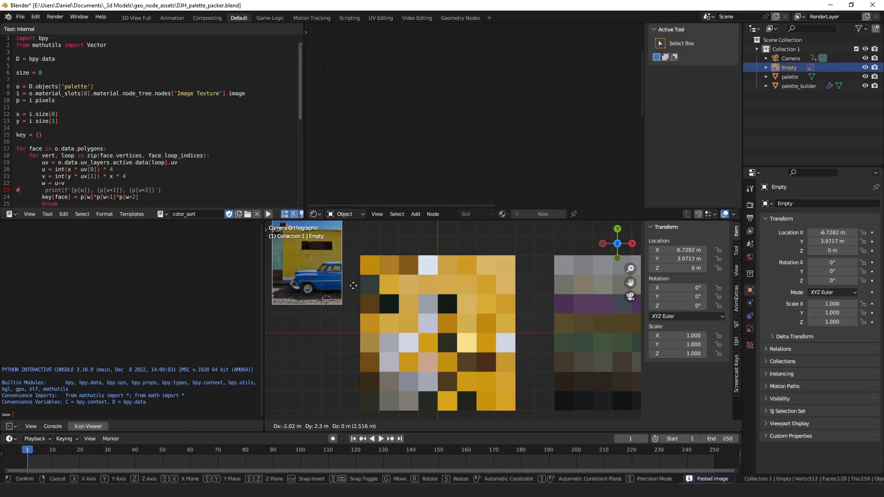
{"action": "left_click", "coordinate": [364, 280]}
Assign ImagePaste-230504-163632.png to the palette material's image texture and run the color_sort script to sort the colours.
{"action": "right_click", "coordinate": [440, 316]}
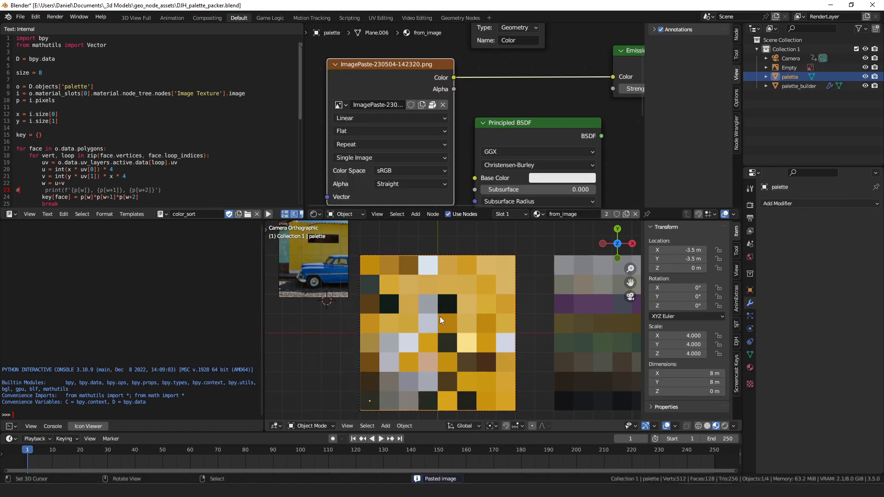
{"action": "left_click", "coordinate": [342, 106]}
{"action": "left_click", "coordinate": [380, 141]}
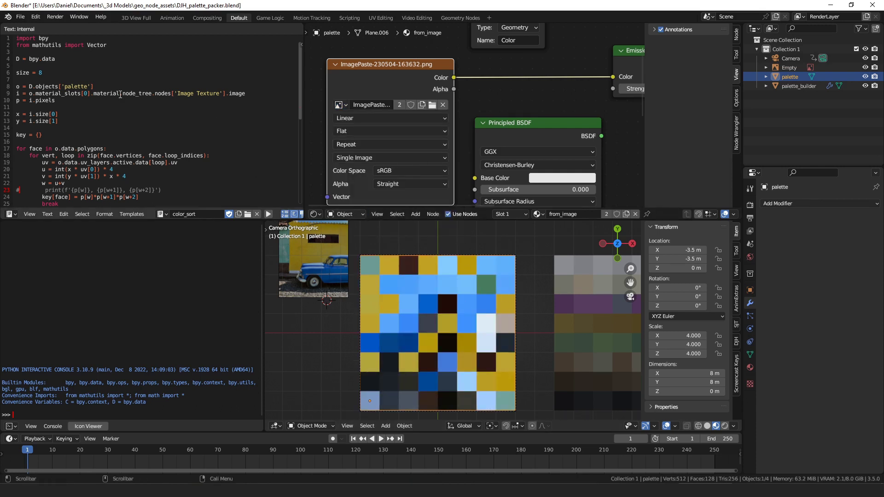
{"action": "left_click", "coordinate": [268, 215]}
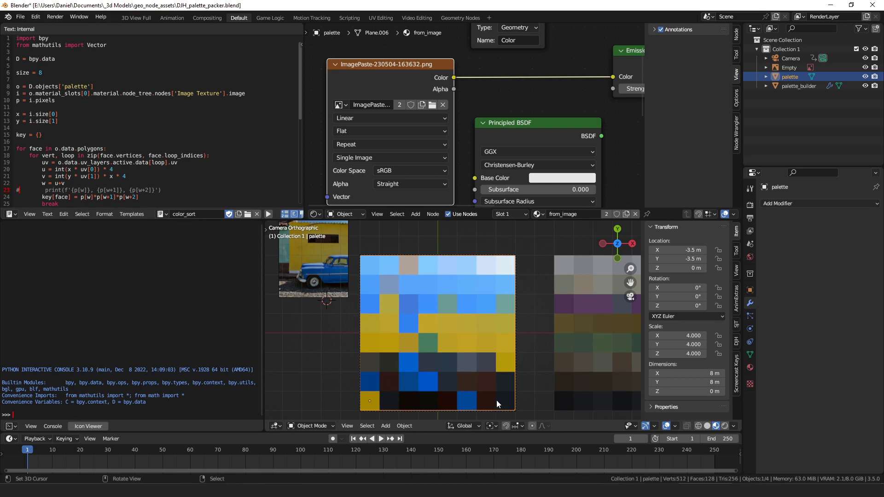
Examine the sorted palette grid and its material nodes, and render the palette image.
{"action": "middle_click_drag", "start_coordinate": [496, 398], "coordinate": [463, 327], "text": "shift"}
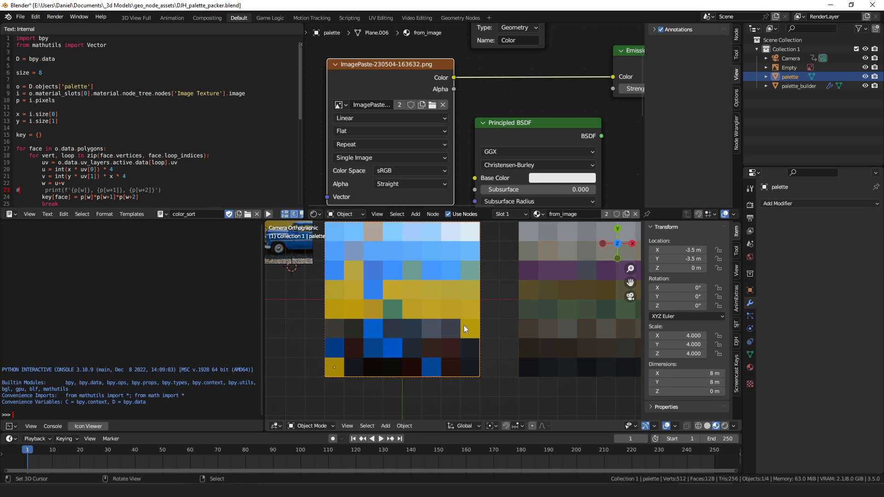
{"action": "scroll", "coordinate": [439, 314], "scroll_direction": "down", "scroll_amount": 3}
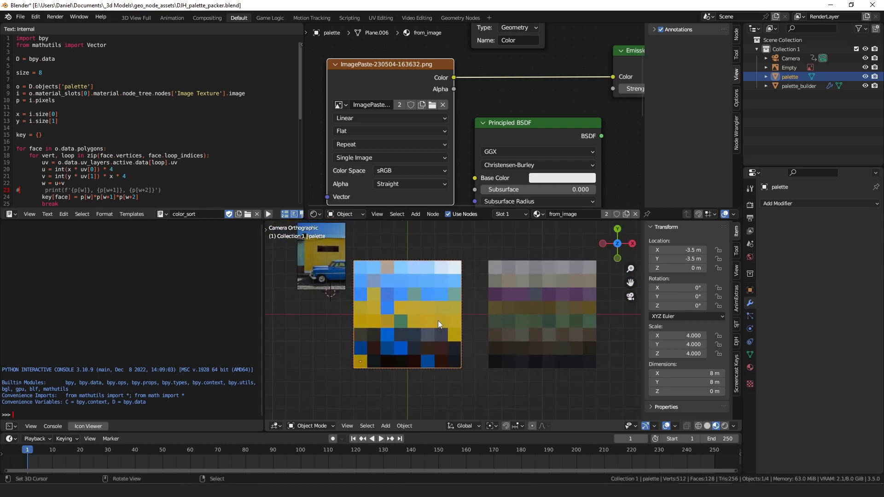
{"action": "scroll", "coordinate": [435, 334], "scroll_direction": "up", "scroll_amount": 2}
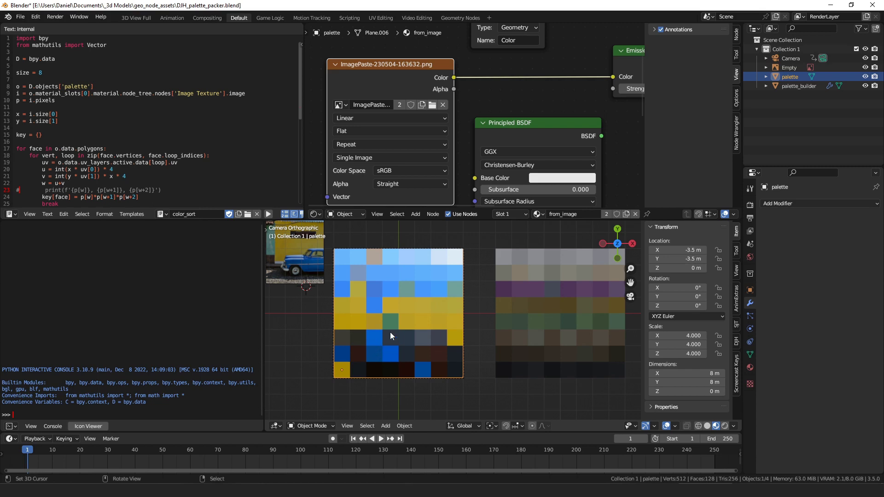
{"action": "scroll", "coordinate": [493, 110], "scroll_direction": "down", "scroll_amount": 3}
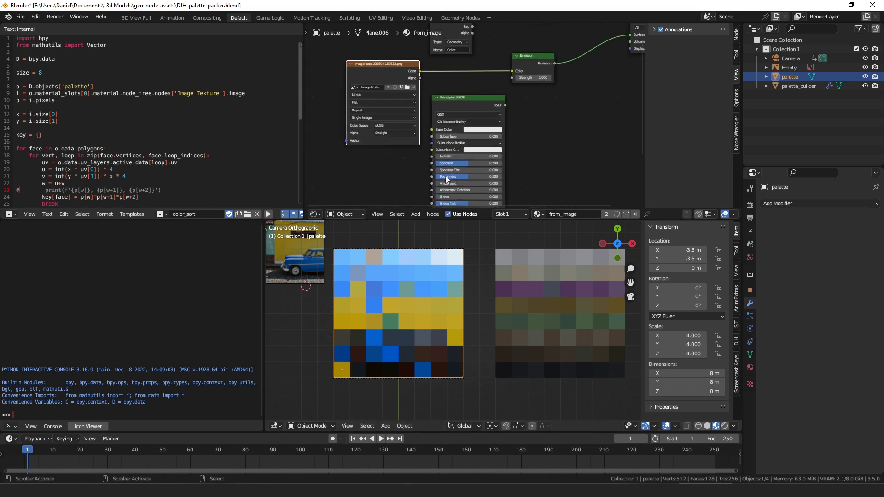
{"action": "middle_click_drag", "start_coordinate": [478, 93], "coordinate": [469, 104]}
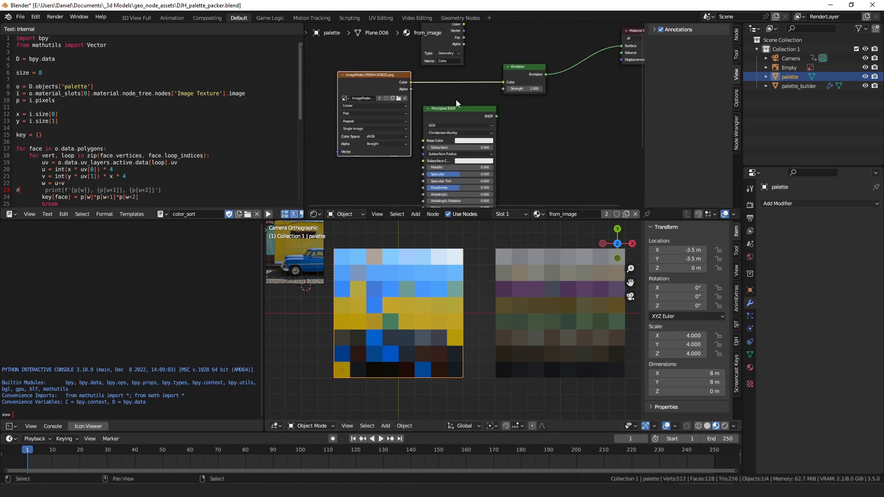
{"action": "key", "text": "F12"}
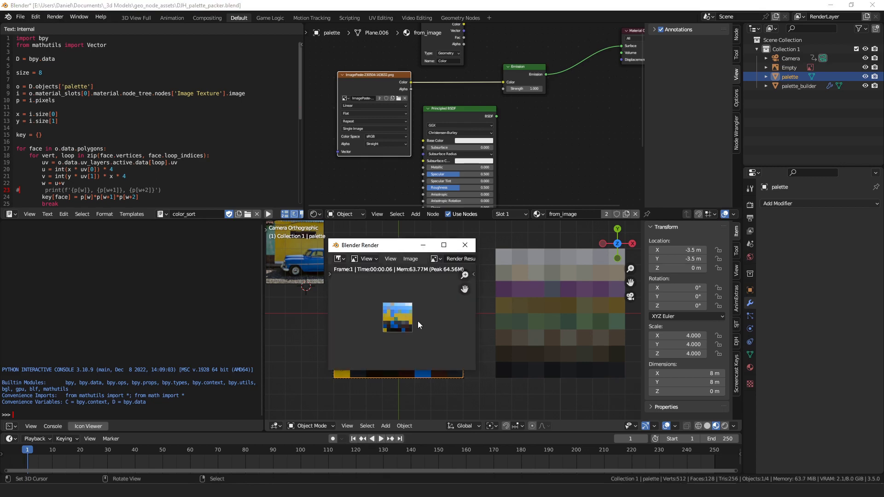
Save the render as the Targa file blue-yellow_02.tga in X:\Pictures\Textures\palettes\ and close the render.
{"action": "key", "text": "shift+alt+s"}
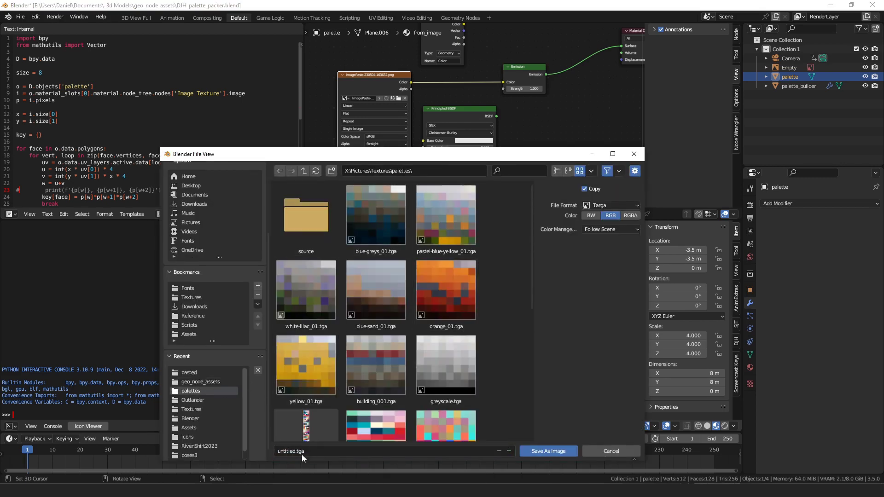
{"action": "left_click_drag", "start_coordinate": [383, 156], "coordinate": [609, 98]}
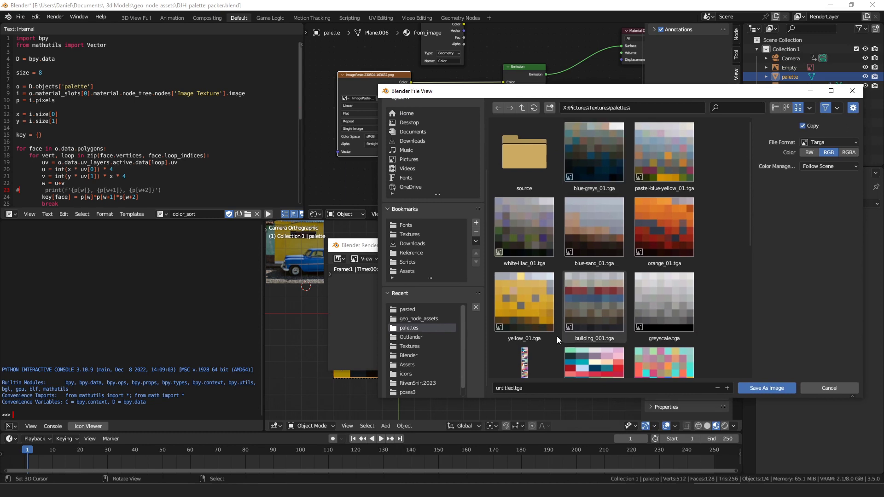
{"action": "key", "text": "ctrl+BackSpace"}
{"action": "type", "text": "blue-yellow_01"}
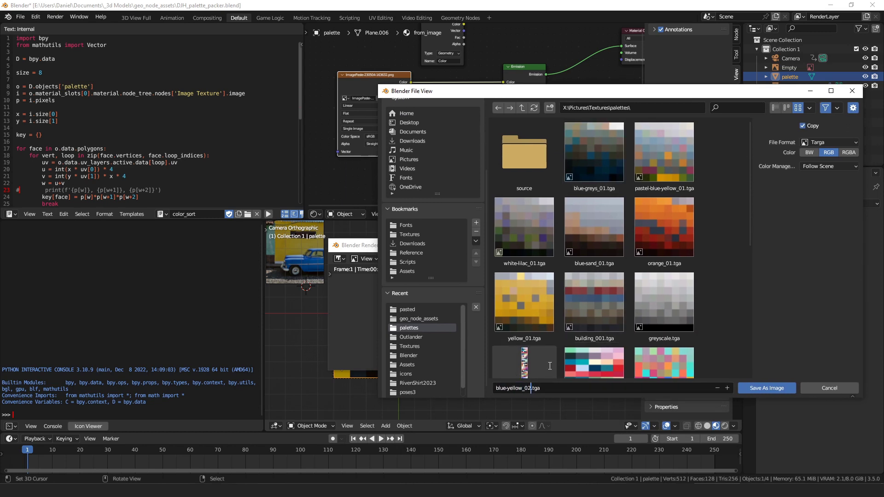
{"action": "key", "text": "Return"}
{"action": "middle_click_drag", "start_coordinate": [415, 310], "coordinate": [418, 312]}
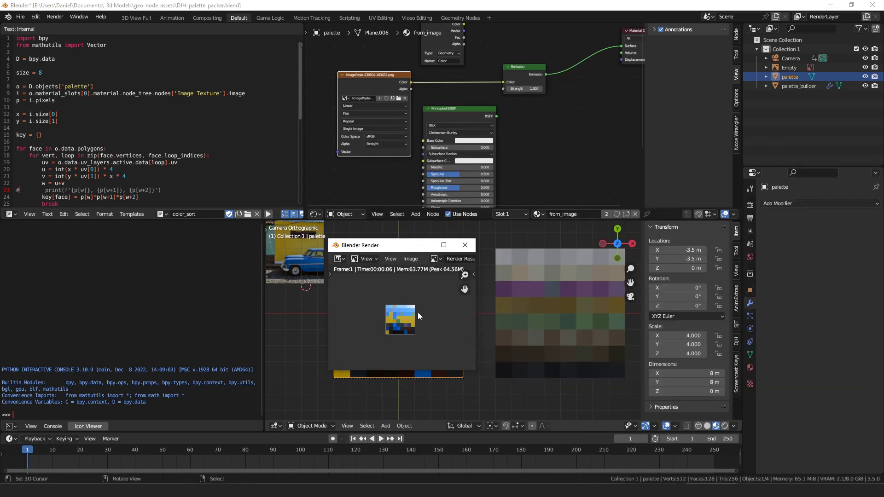
{"action": "key", "text": "Escape"}
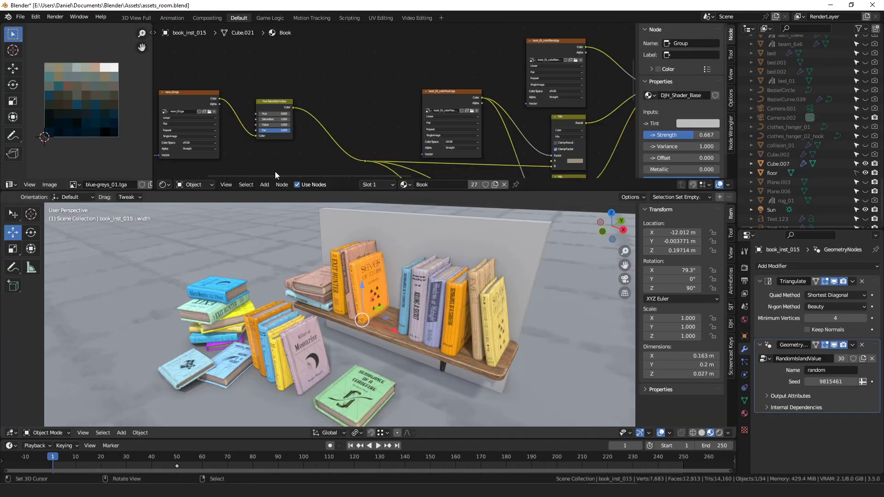
In assets_room.blend, load blue-yellow_02.tga into the Book palette texture node and remove the Hue Saturation Value node, keeping its connection.
{"action": "middle_click_drag", "start_coordinate": [275, 171], "coordinate": [351, 97]}
{"action": "left_click", "coordinate": [344, 79]}
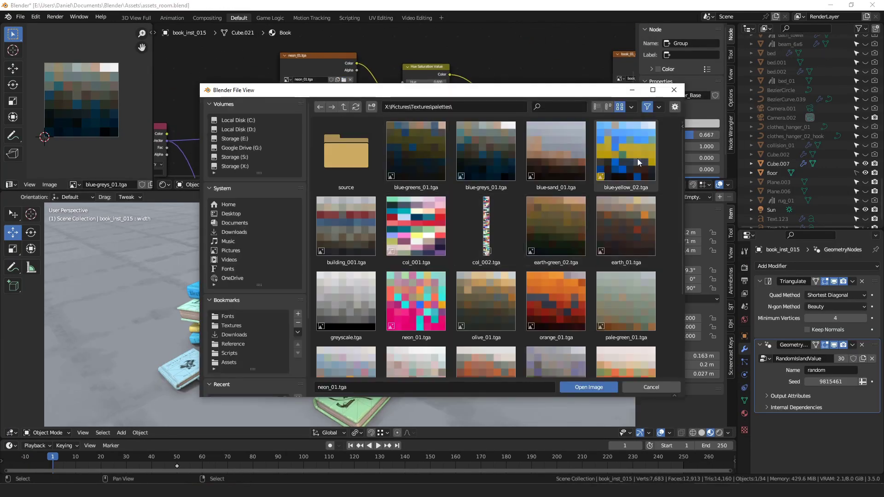
{"action": "double_click", "coordinate": [633, 158]}
{"action": "left_click", "coordinate": [419, 66]}
{"action": "key", "text": "ctrl+x"}
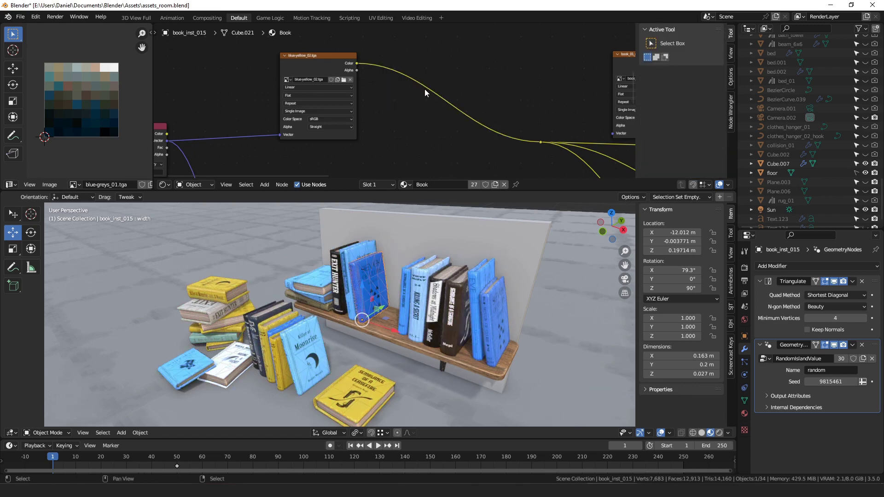
Deselect everything, inspect the recoloured books from a wider view, and return to the DJH_palette_packer.blend file.
{"action": "mouse_move", "coordinate": [475, 309]}
{"action": "middle_mouse_down"}
{"action": "mouse_move", "coordinate": [466, 311]}
{"action": "mouse_move", "coordinate": [485, 295]}
{"action": "middle_mouse_up"}
{"action": "key", "text": "alt+a"}
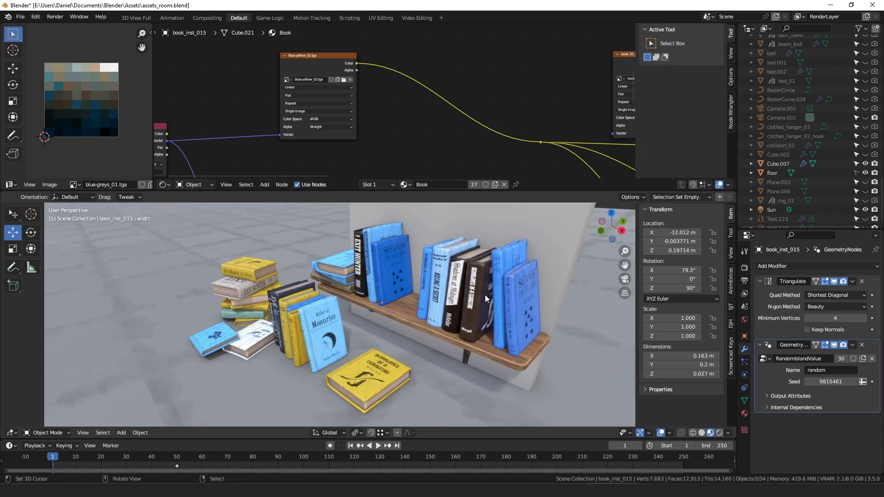
{"action": "scroll", "coordinate": [485, 294], "scroll_direction": "down", "scroll_amount": 5}
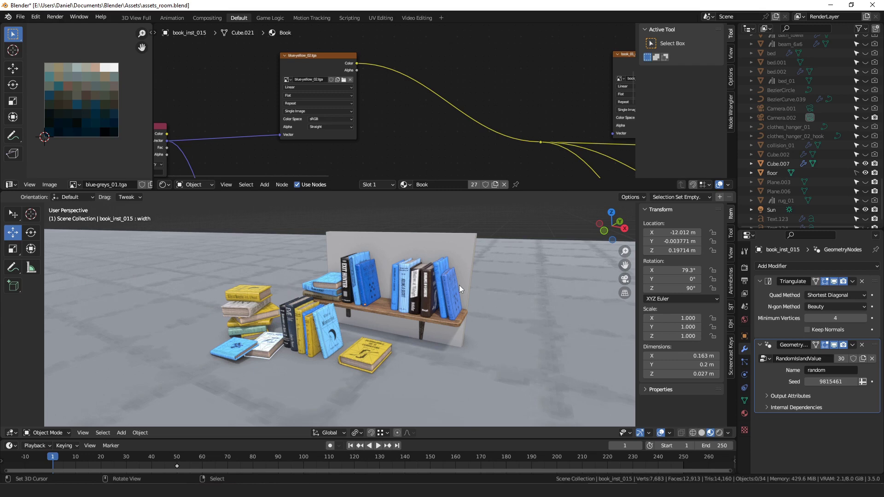
{"action": "key", "text": "F12"}
{"action": "key", "text": "Escape"}
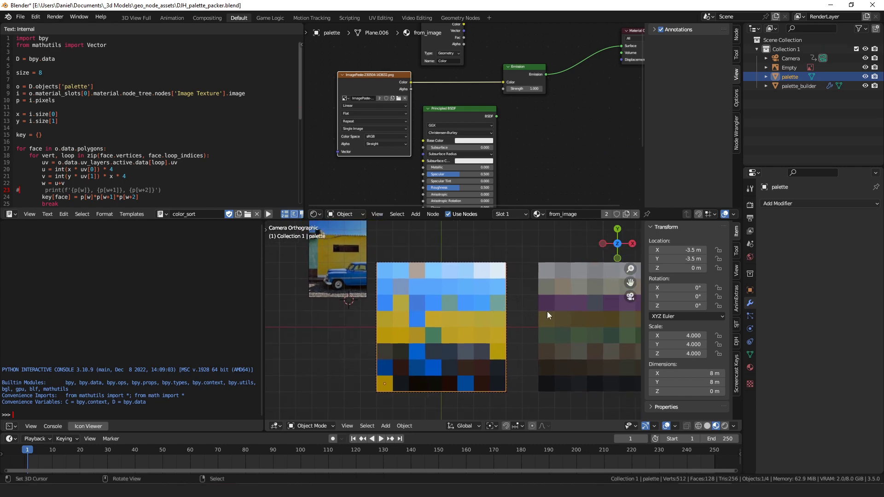
{"action": "middle_click_drag", "start_coordinate": [544, 312], "coordinate": [537, 300], "text": "shift"}
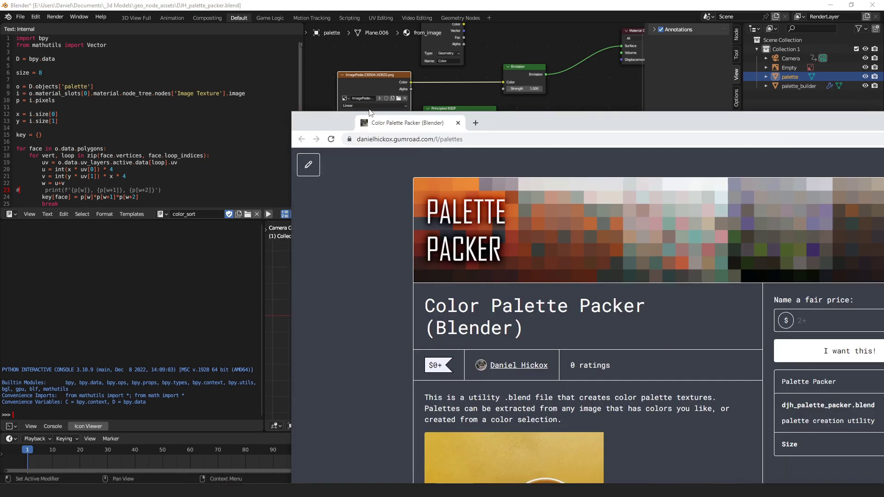